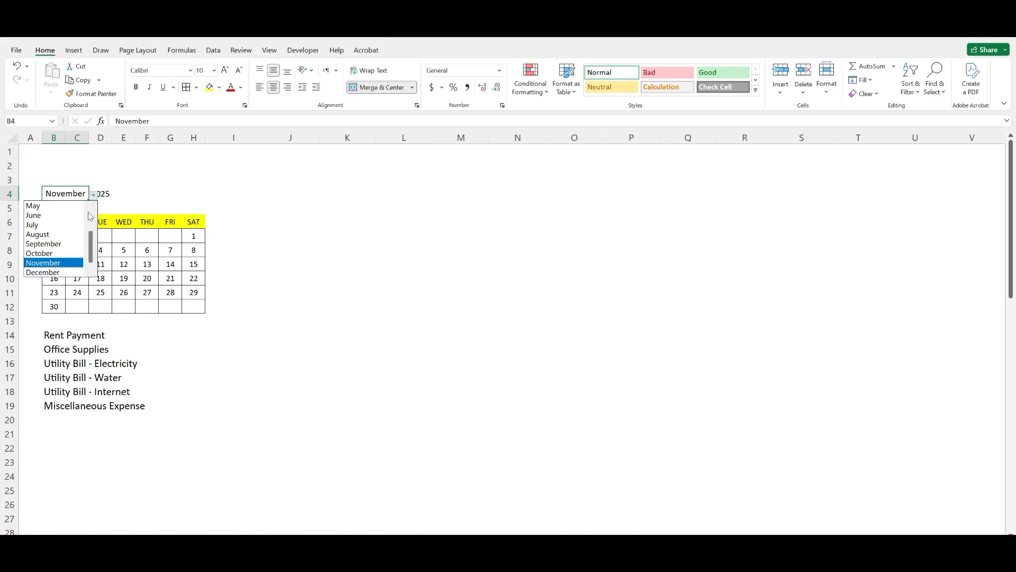
Set the calendar's month to August, select the 26th, and go through the tasks listed below the calendar
{"action": "left_click", "coordinate": [64, 234]}
{"action": "left_click", "coordinate": [99, 293]}
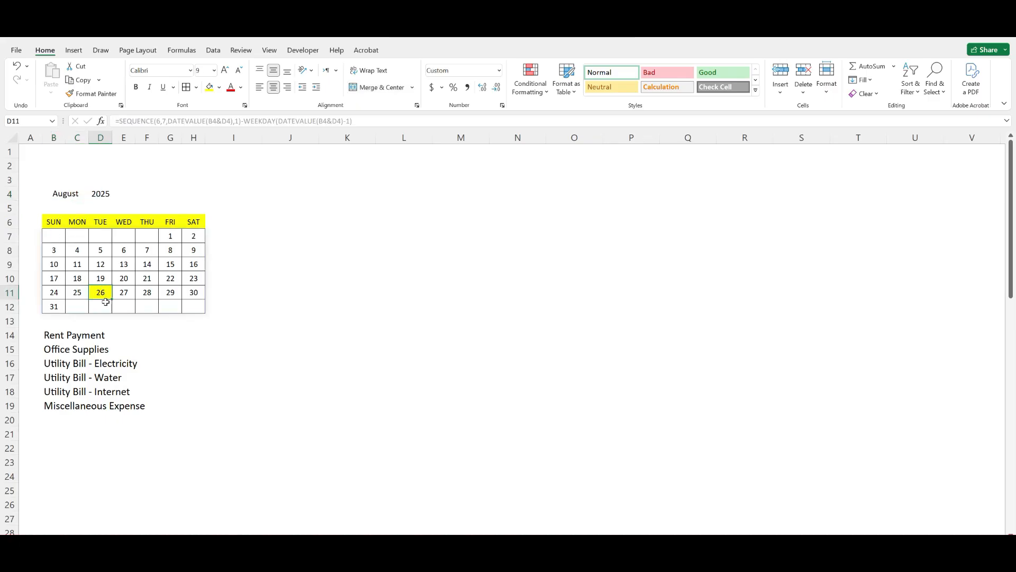
{"action": "left_click", "coordinate": [152, 337]}
{"action": "left_click", "coordinate": [52, 337]}
{"action": "left_click", "coordinate": [60, 379]}
{"action": "left_click", "coordinate": [83, 421]}
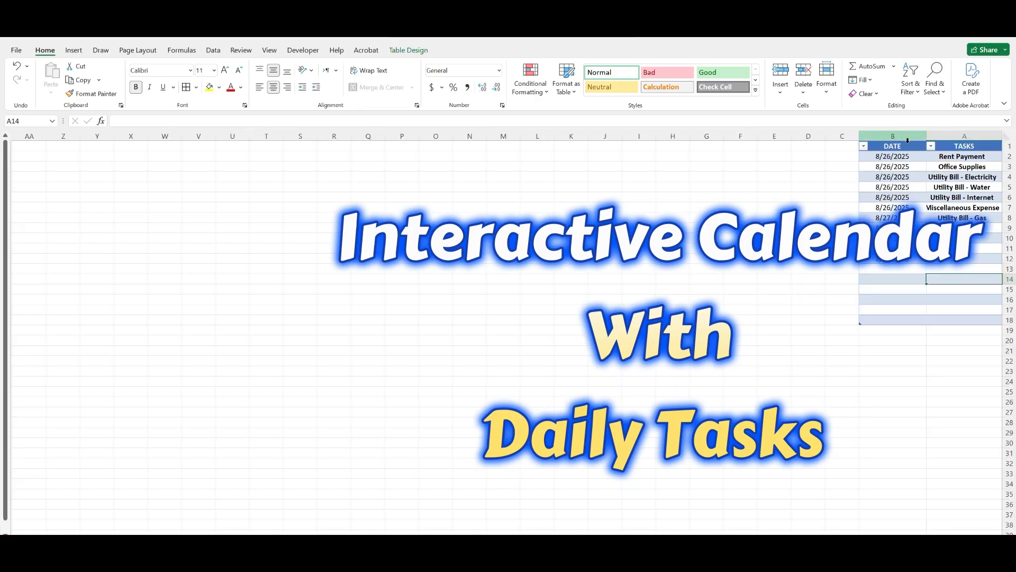
In the tasks table, copy the date 8/26/2025 from the Miscellaneous Expense row into the following rows, B8 and B9
{"action": "left_click", "coordinate": [944, 177]}
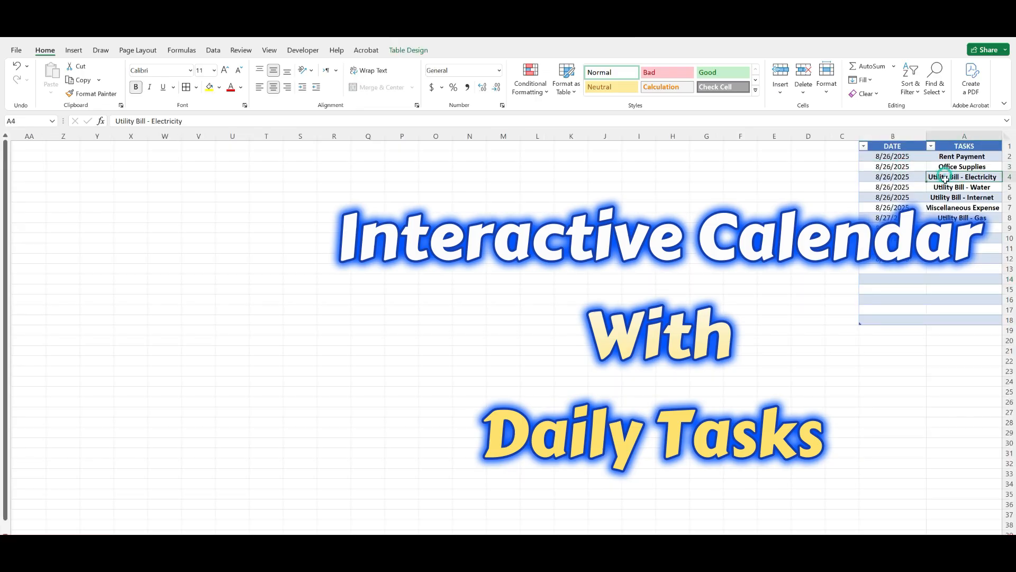
{"action": "left_click", "coordinate": [899, 208]}
{"action": "key", "text": "ctrl+c"}
{"action": "left_click", "coordinate": [904, 220]}
{"action": "key", "text": "ctrl+v"}
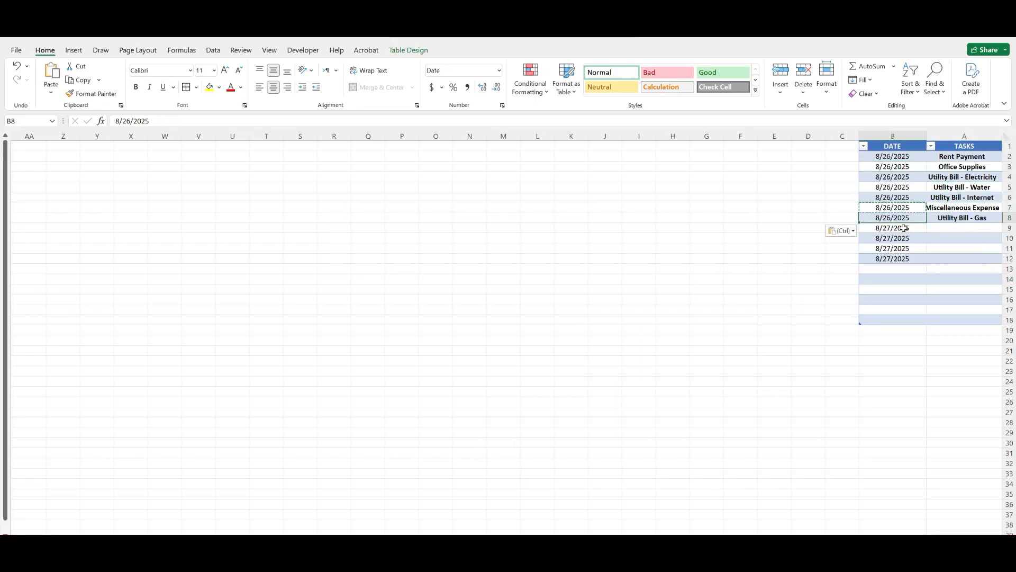
Enter a lunch appointment as the task in cell A9 beside the date 8/26/2025
{"action": "left_click", "coordinate": [943, 227]}
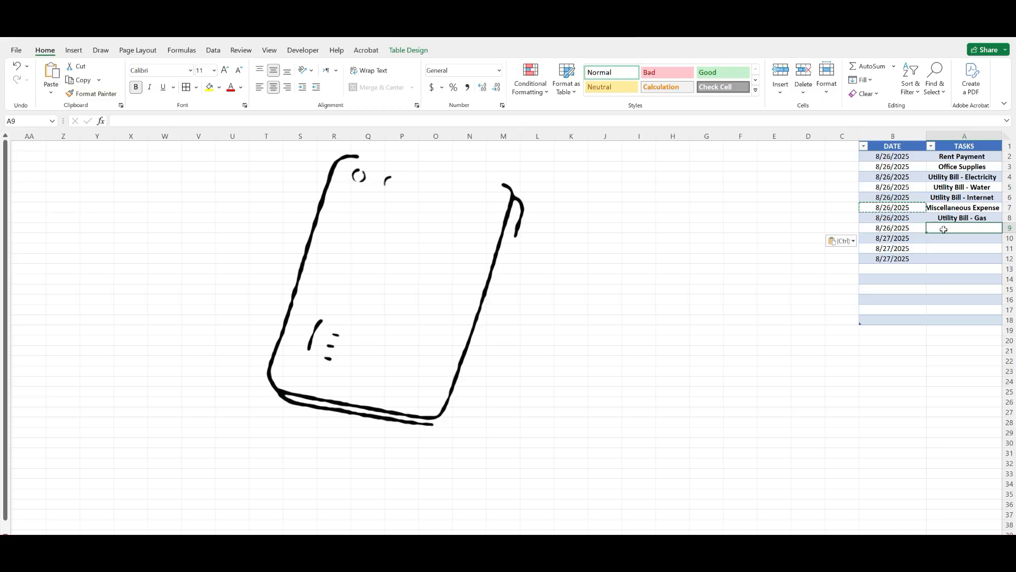
{"action": "type", "text": "lunch w"}
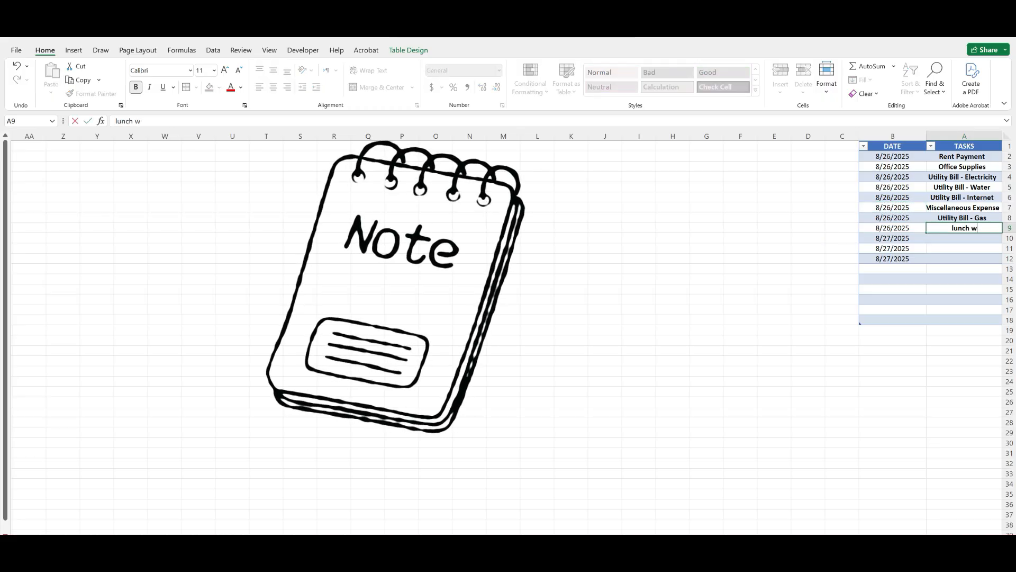
{"action": "type", "text": "ith jack"}
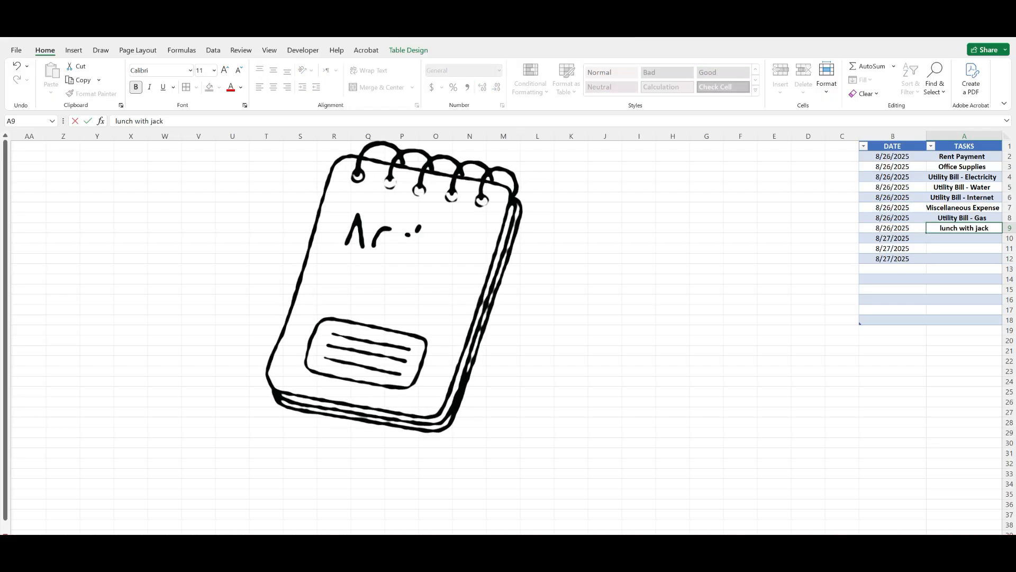
{"action": "key", "text": "Return"}
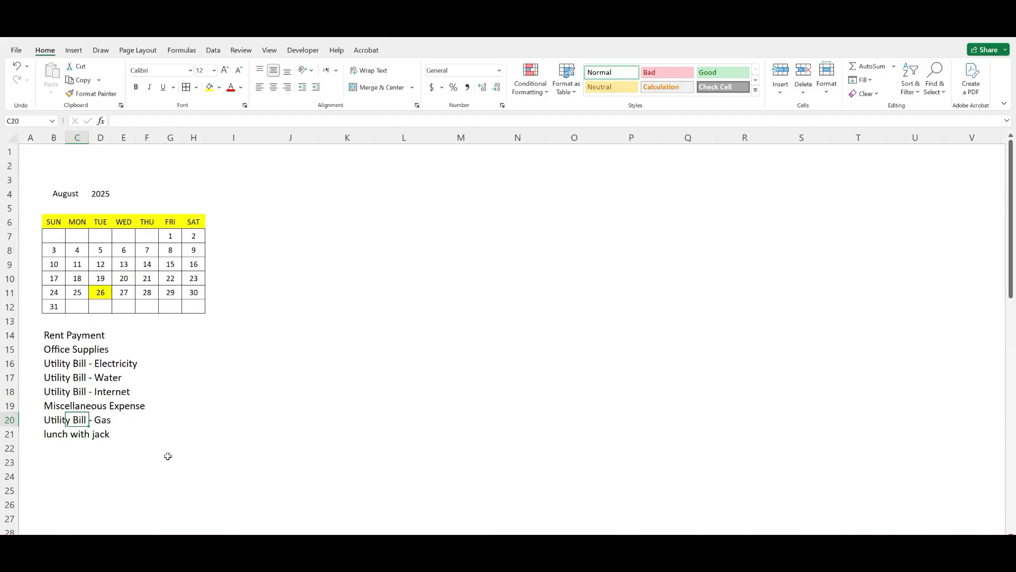
Fill the calendar's weekday header row B6:H6 with the standard light blue colour
{"action": "left_click_drag", "start_coordinate": [50, 221], "coordinate": [193, 222]}
{"action": "left_click", "coordinate": [218, 87]}
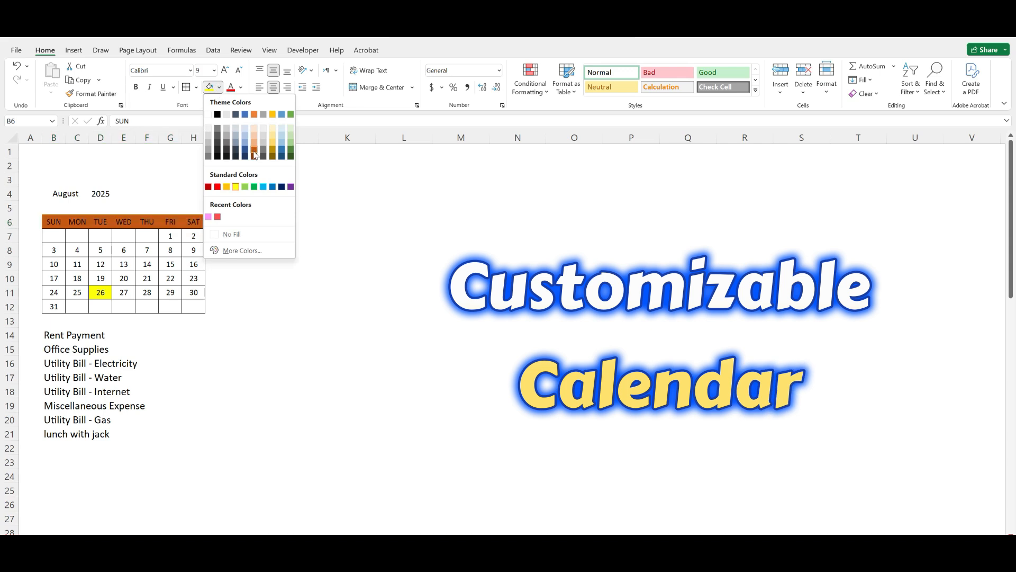
{"action": "left_click", "coordinate": [263, 187]}
Make the weekday header text in B6:H6 white and bold
{"action": "left_click", "coordinate": [241, 88]}
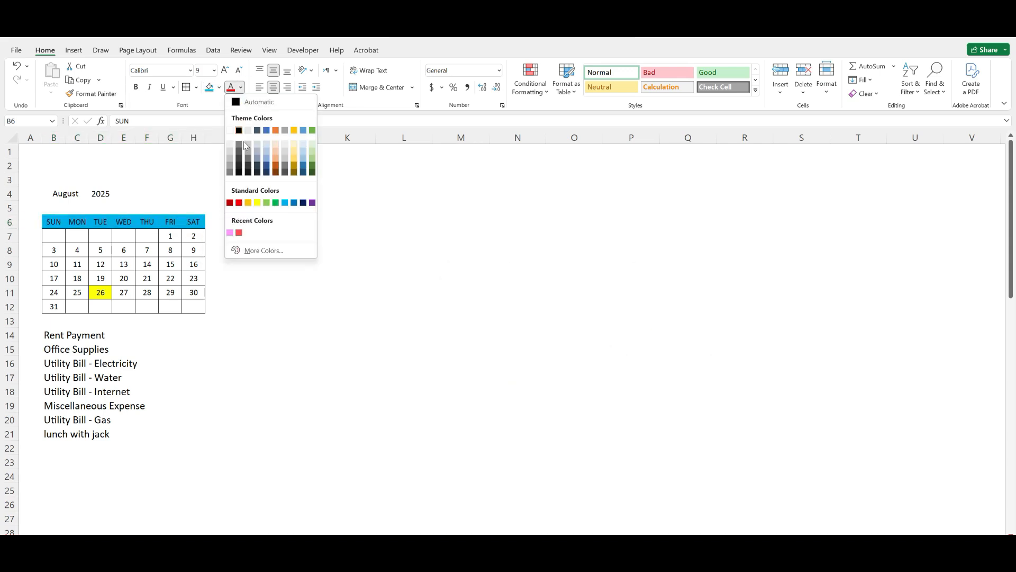
{"action": "left_click", "coordinate": [230, 130]}
{"action": "left_click", "coordinate": [230, 168]}
{"action": "left_click_drag", "start_coordinate": [53, 222], "coordinate": [194, 219]}
{"action": "left_click", "coordinate": [136, 87]}
{"action": "left_click", "coordinate": [150, 176]}
Increase the font size of the calendar dates in B7:H12 by two increments
{"action": "left_click", "coordinate": [97, 194]}
{"action": "left_click_drag", "start_coordinate": [53, 236], "coordinate": [193, 306]}
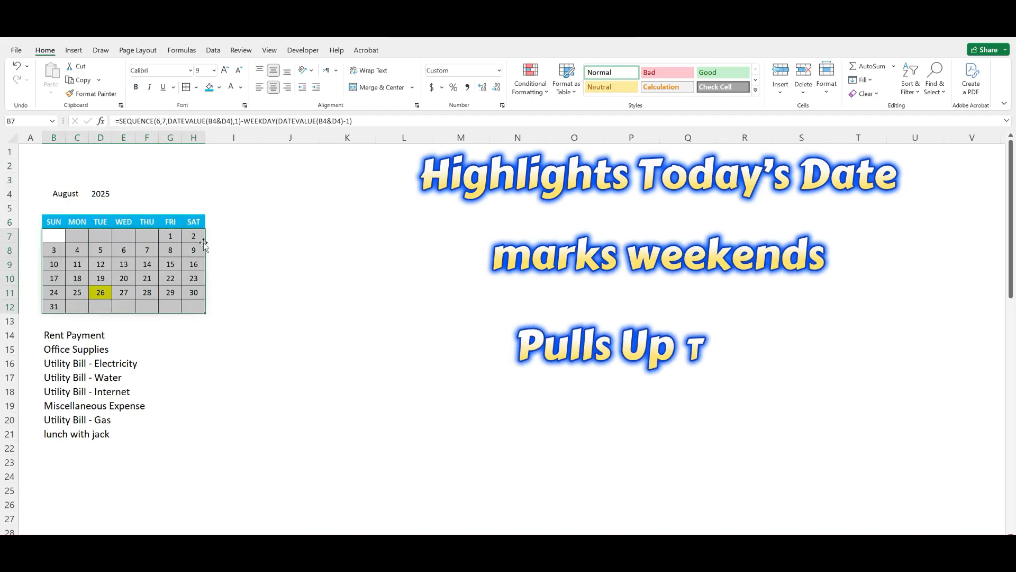
{"action": "left_click", "coordinate": [224, 69]}
{"action": "left_click", "coordinate": [224, 69]}
{"action": "left_click", "coordinate": [254, 220]}
{"action": "left_click", "coordinate": [252, 293]}
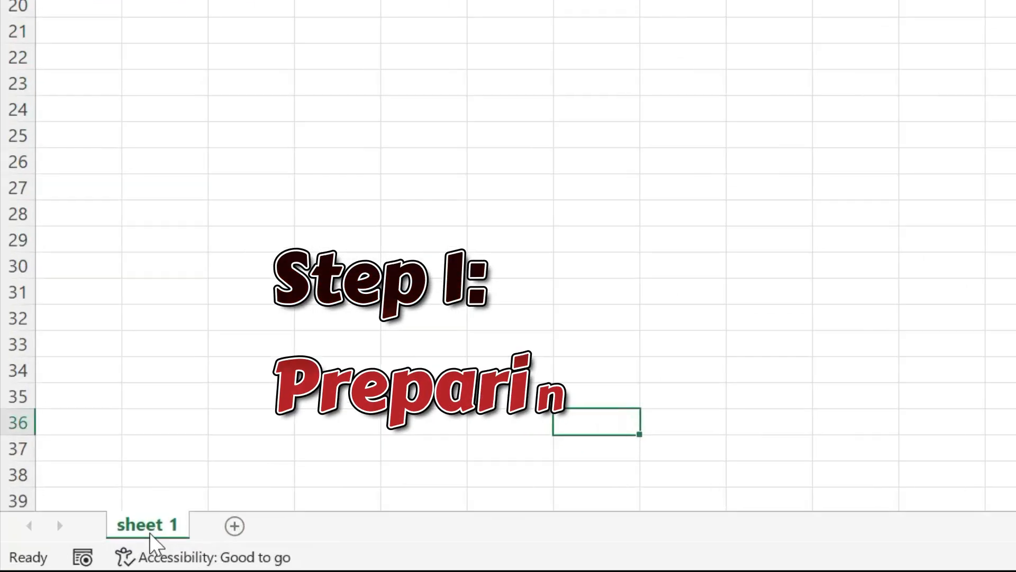
Rename the worksheet "sheet 1" to "Calender"
{"action": "right_click", "coordinate": [580, 432]}
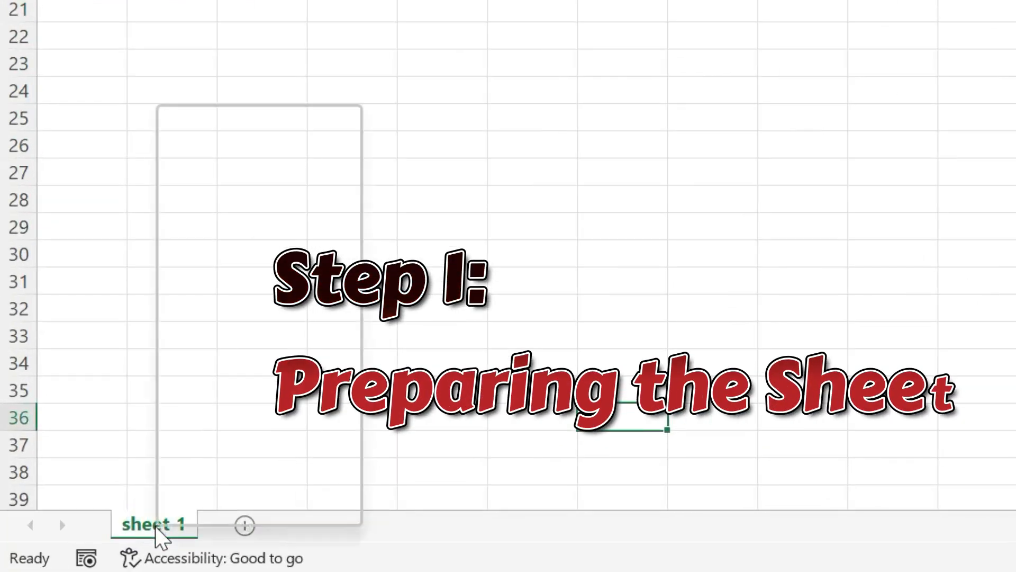
{"action": "left_click", "coordinate": [236, 211]}
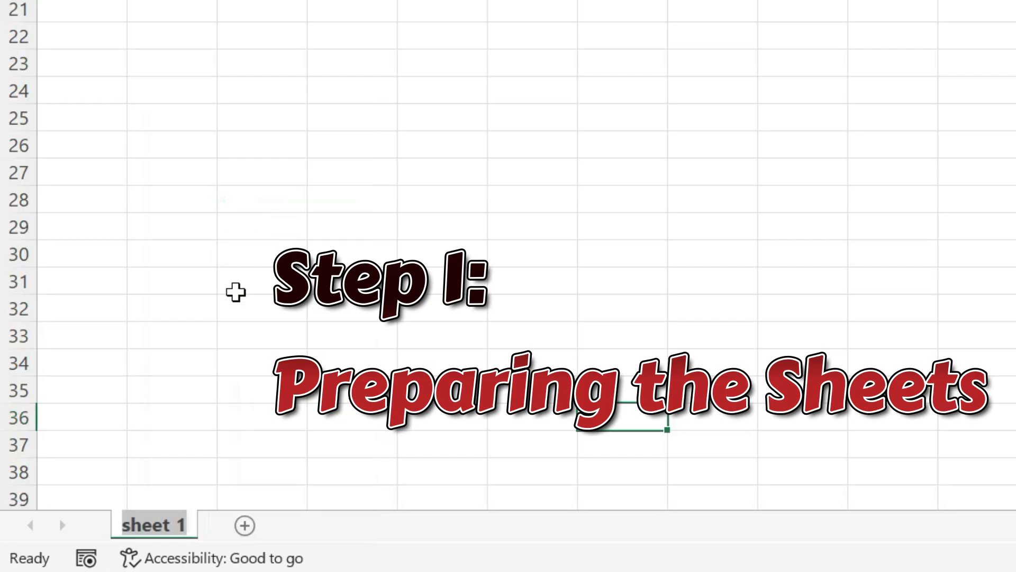
{"action": "type", "text": "Calender"}
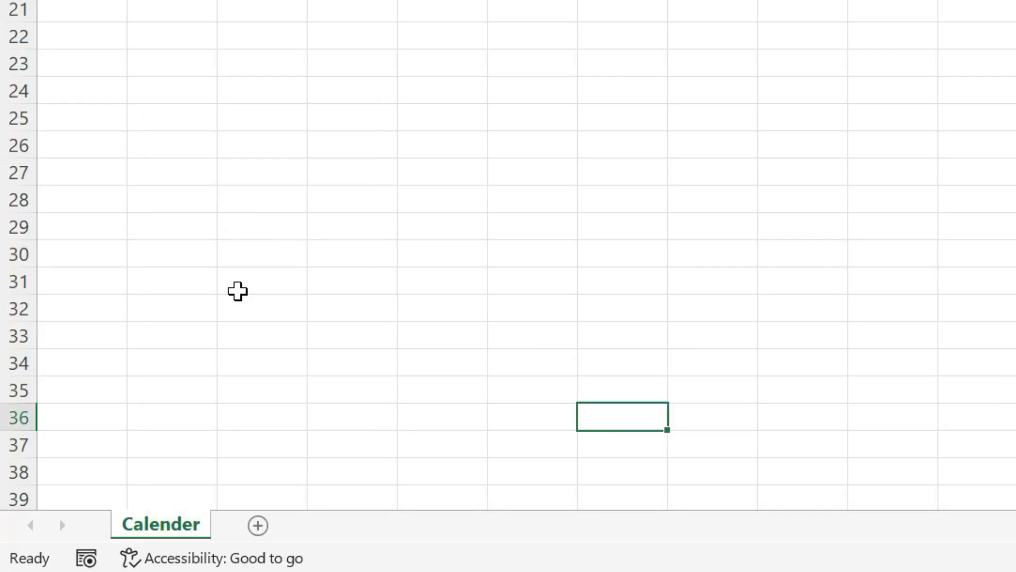
Add a second worksheet and name it "Tasks"
{"action": "left_click", "coordinate": [259, 526]}
{"action": "right_click", "coordinate": [259, 531]}
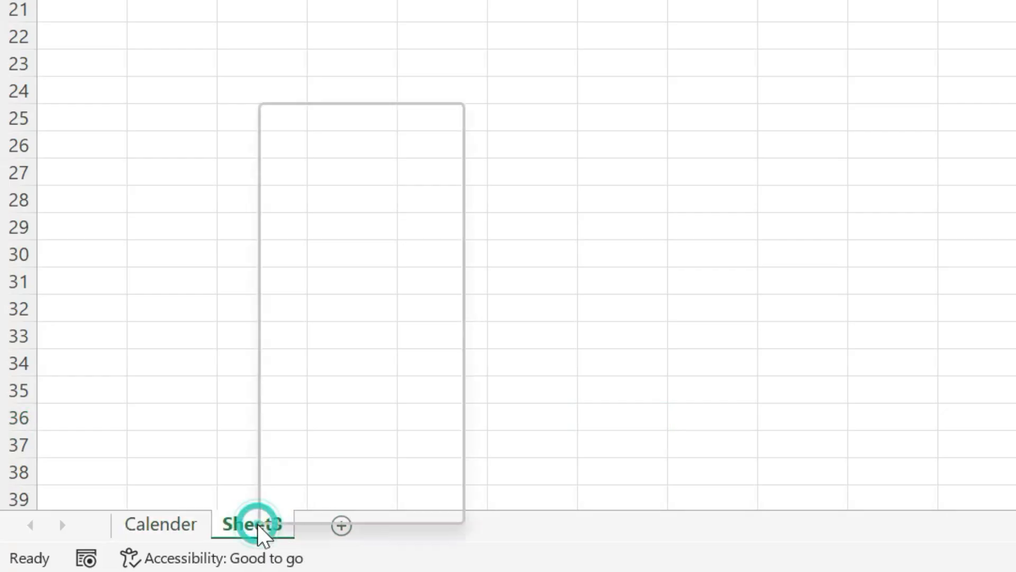
{"action": "left_click", "coordinate": [353, 218]}
{"action": "type", "text": "ta"}
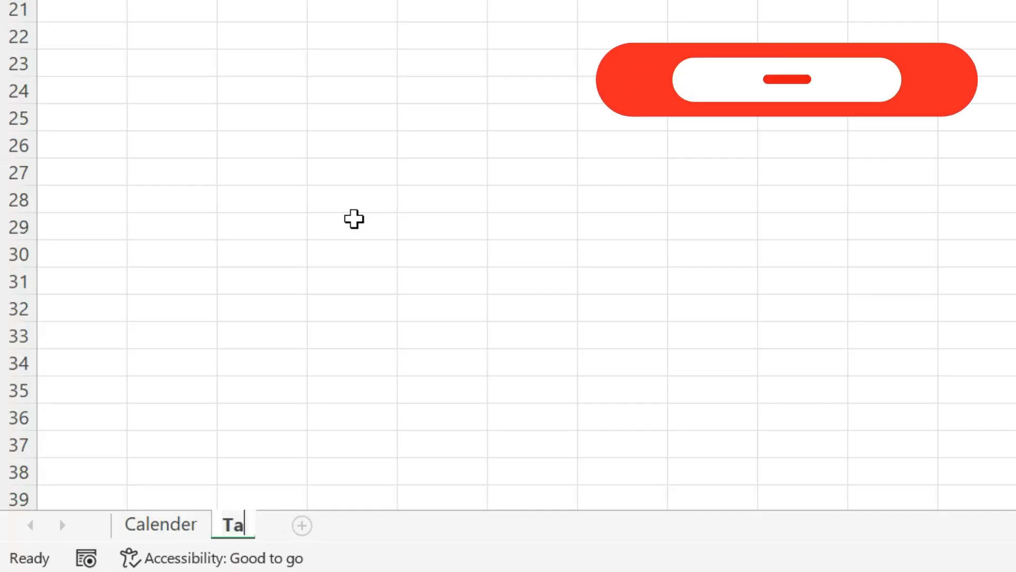
{"action": "type", "text": "sks"}
{"action": "key", "text": "Return"}
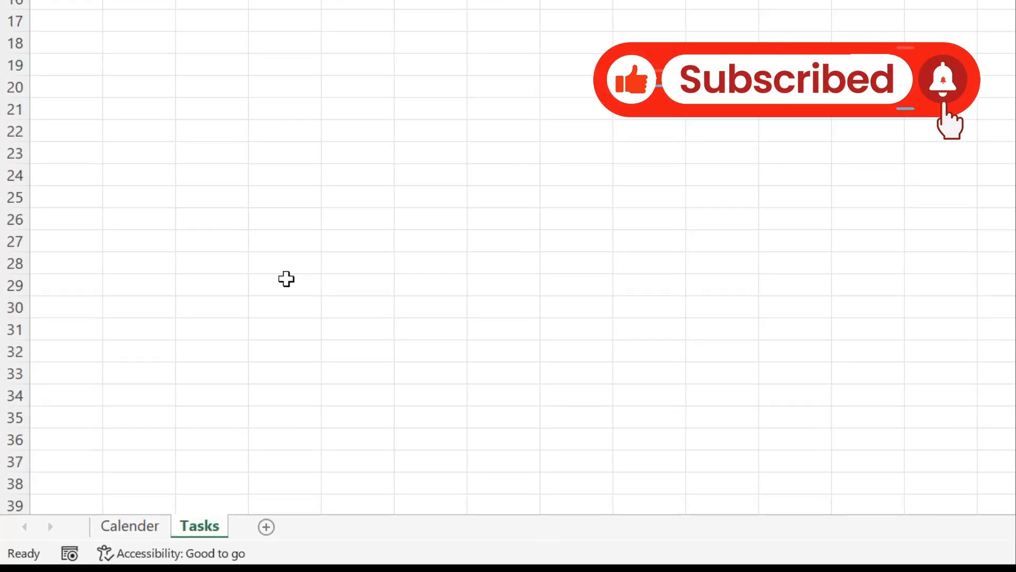
{"action": "left_click", "coordinate": [324, 267]}
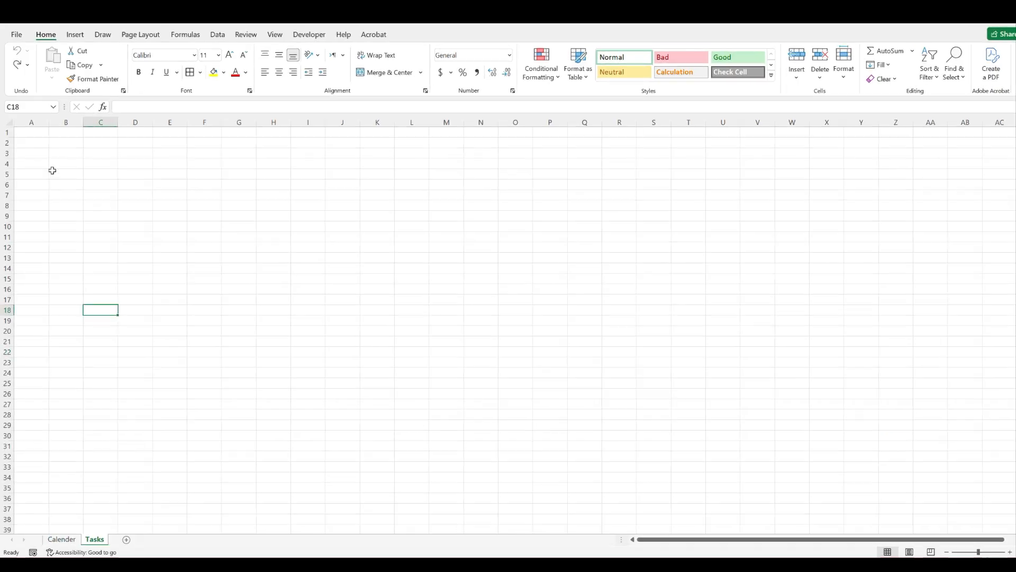
Fill the header cells B6:H6 with yellow
{"action": "left_click", "coordinate": [59, 182]}
{"action": "left_click_drag", "start_coordinate": [66, 195], "coordinate": [336, 220]}
{"action": "left_click_drag", "start_coordinate": [389, 242], "coordinate": [394, 240]}
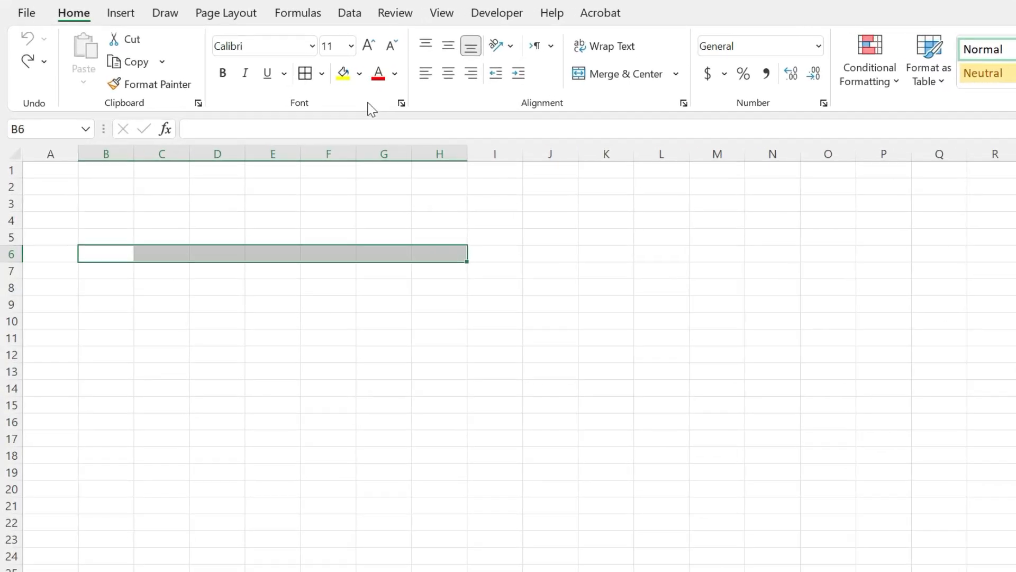
{"action": "left_click", "coordinate": [343, 77]}
Enter the weekday headings SUN, MON, TUES, WED, THURS, FRI and SAT across cells B6 to H6
{"action": "left_click", "coordinate": [107, 252]}
{"action": "type", "text": "SUN"}
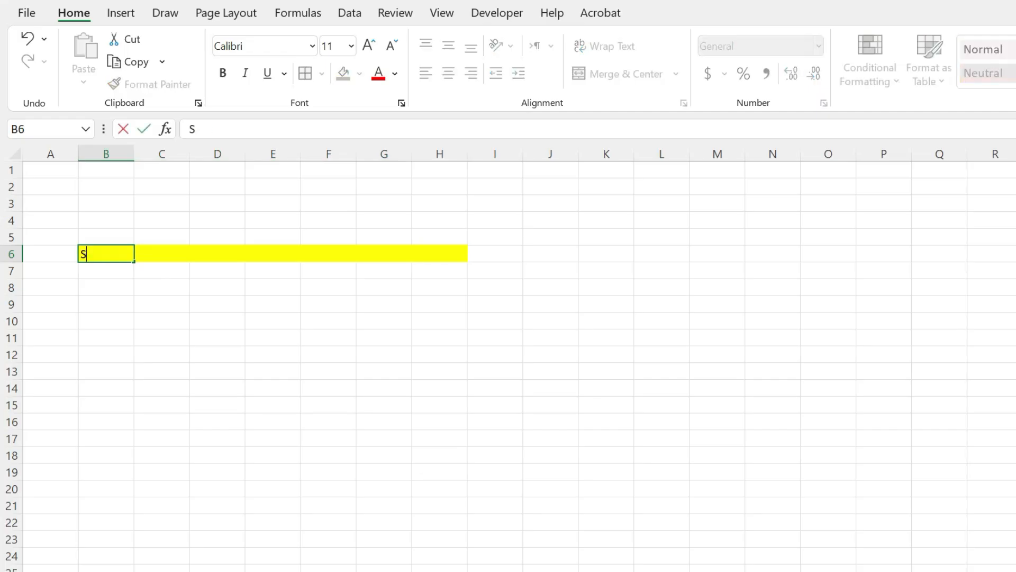
{"action": "key", "text": "Tab"}
{"action": "type", "text": "MON"}
{"action": "key", "text": "Tab"}
{"action": "type", "text": "TUES"}
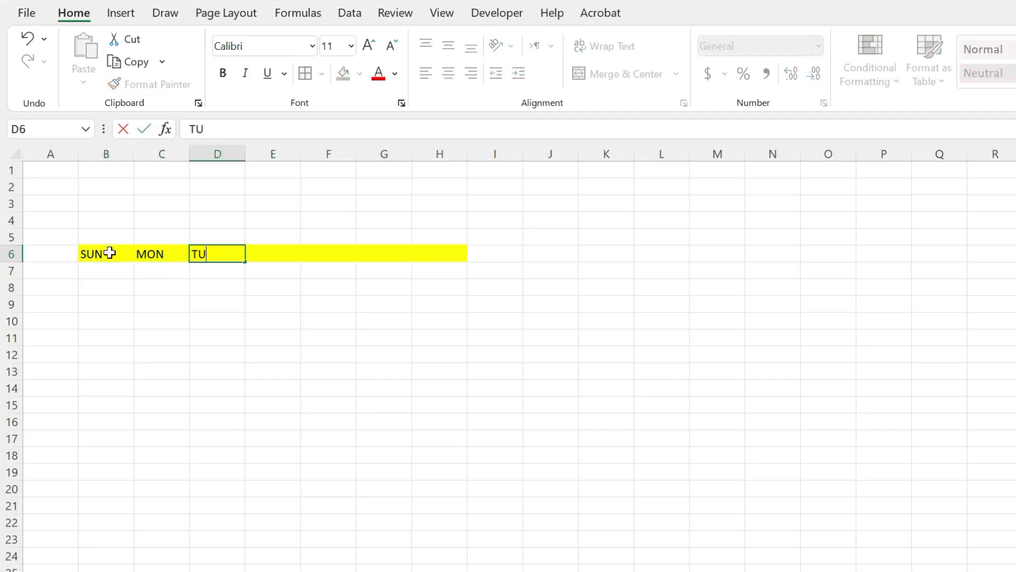
{"action": "key", "text": "Tab"}
{"action": "type", "text": "WED"}
{"action": "key", "text": "Tab"}
{"action": "type", "text": "THURS"}
{"action": "key", "text": "Tab"}
{"action": "type", "text": "FRI"}
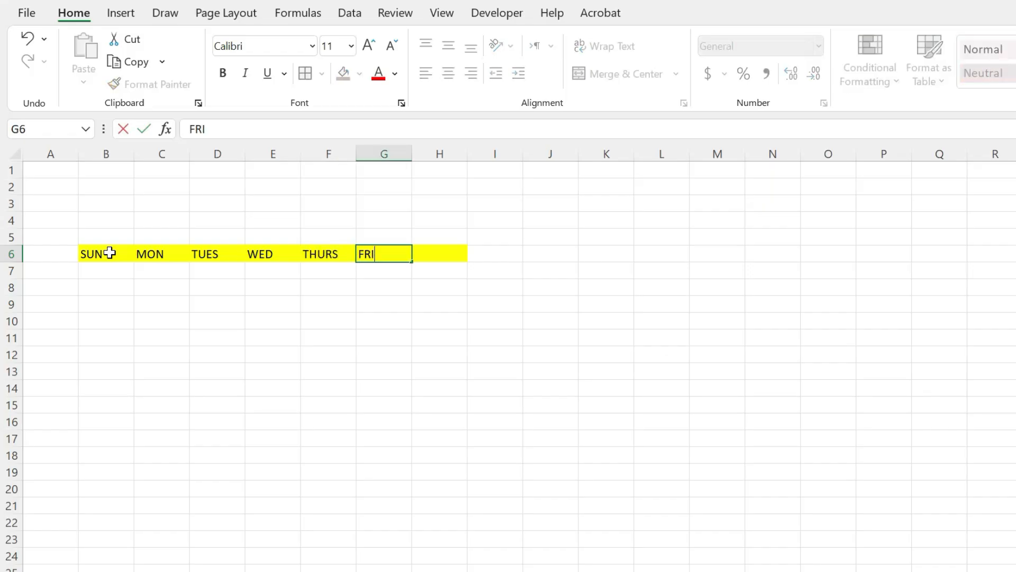
{"action": "key", "text": "Tab"}
{"action": "type", "text": "SAT"}
{"action": "key", "text": "Return"}
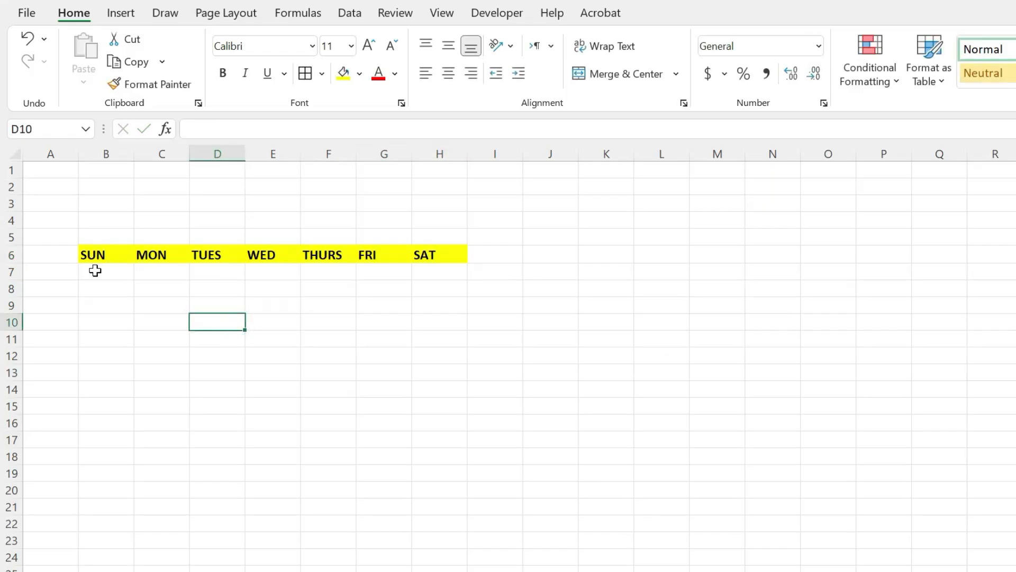
Apply all borders to the date grid B7:H12, then widen columns B to H and heighten rows 6 to 12
{"action": "left_click_drag", "start_coordinate": [98, 270], "coordinate": [439, 356]}
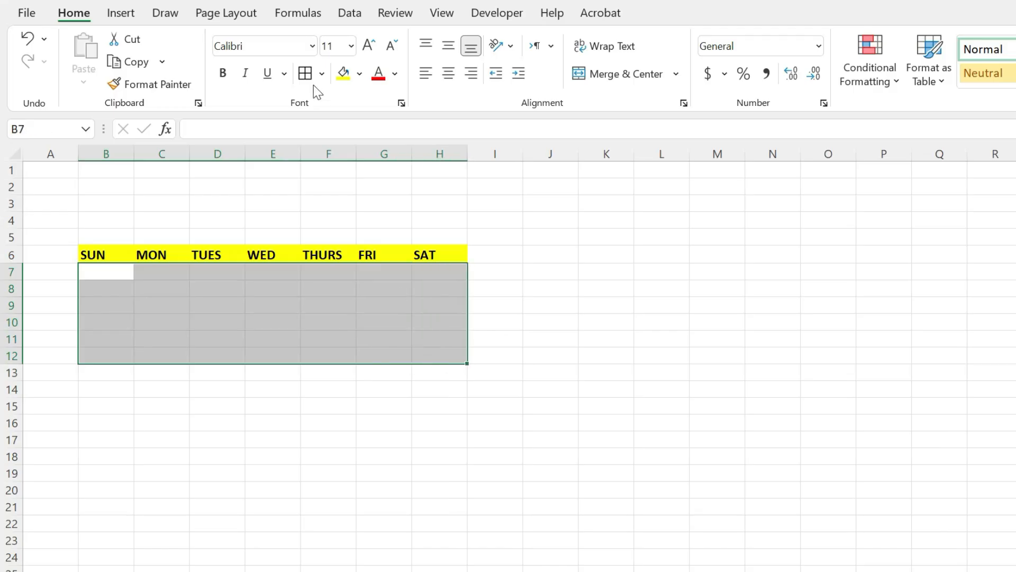
{"action": "left_click", "coordinate": [306, 74]}
{"action": "left_click", "coordinate": [211, 519]}
{"action": "left_click_drag", "start_coordinate": [106, 153], "coordinate": [429, 168]}
{"action": "left_click_drag", "start_coordinate": [14, 255], "coordinate": [5, 407]}
Merge and center cells B3:C3 and B4:C4 separately above the calendar grid
{"action": "left_click_drag", "start_coordinate": [112, 220], "coordinate": [166, 207]}
{"action": "left_click", "coordinate": [598, 80]}
{"action": "left_click", "coordinate": [624, 74]}
Enter the label MONTH in the merged cell B3 and YEAR in cell D3
{"action": "type", "text": "MONTH"}
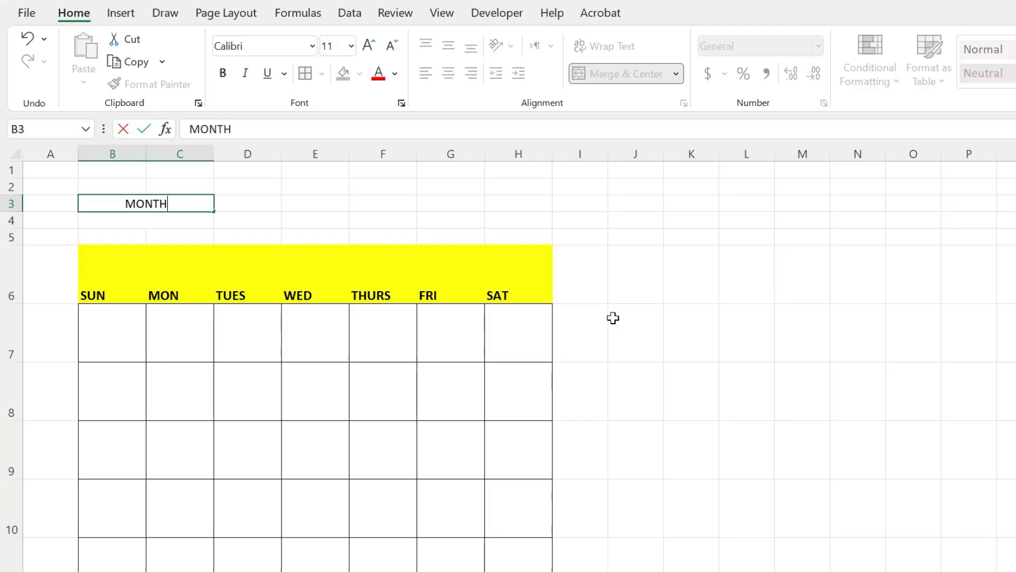
{"action": "key", "text": "Tab"}
{"action": "type", "text": "YE"}
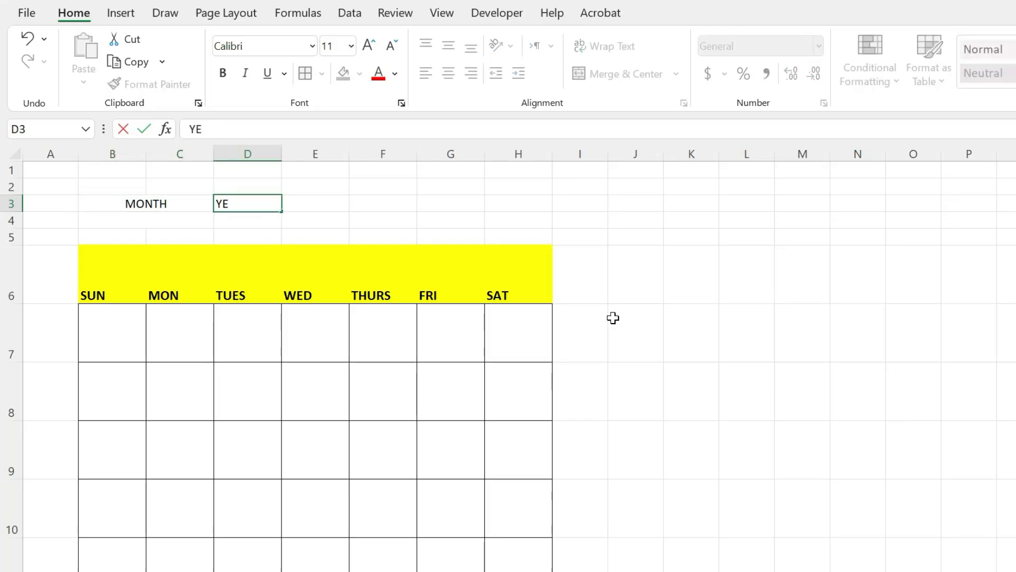
{"action": "type", "text": "AR"}
{"action": "key", "text": "Return"}
Add list data validation to cell B4 with the month names in capitals, starting with JANUARY, as the comma-separated source
{"action": "left_click", "coordinate": [176, 221]}
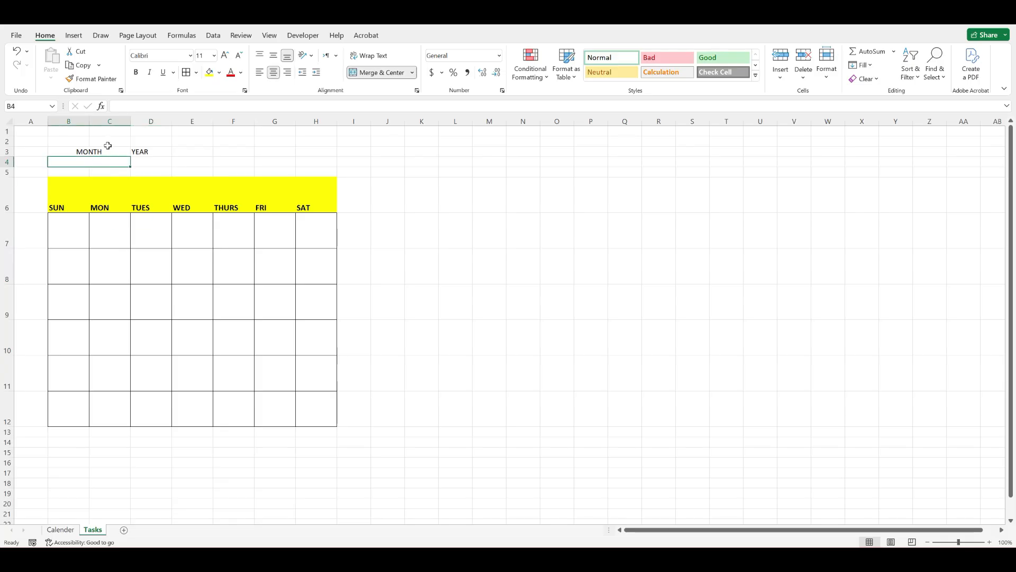
{"action": "left_click", "coordinate": [214, 36]}
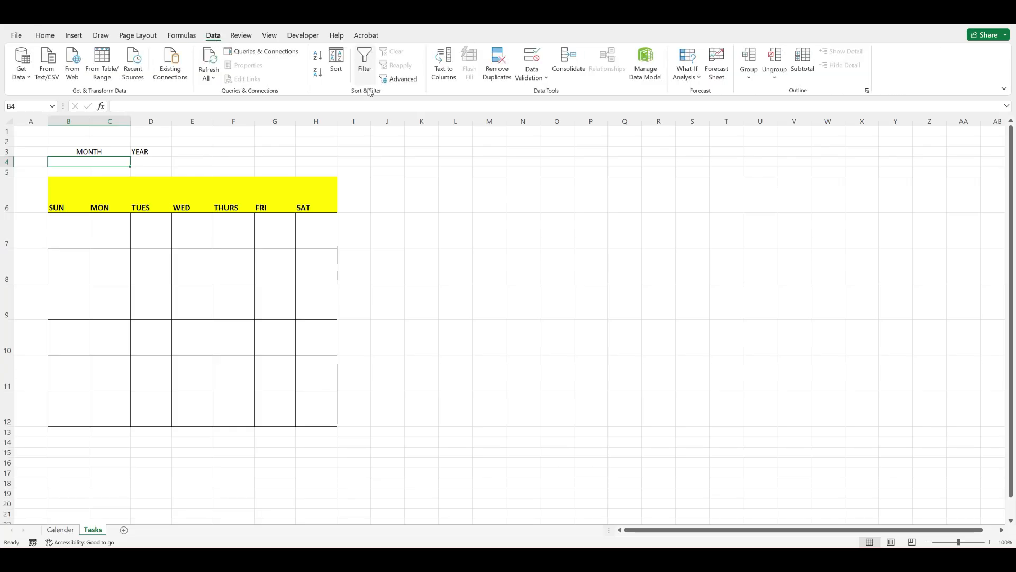
{"action": "left_click", "coordinate": [524, 61]}
{"action": "left_click", "coordinate": [342, 106]}
{"action": "left_click", "coordinate": [315, 138]}
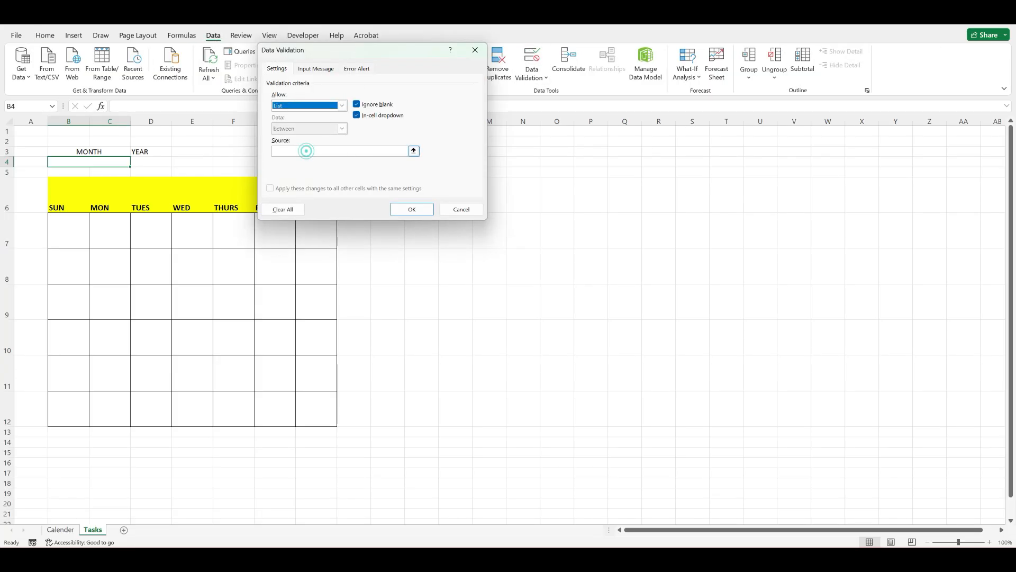
{"action": "type", "text": "JANUARY,"}
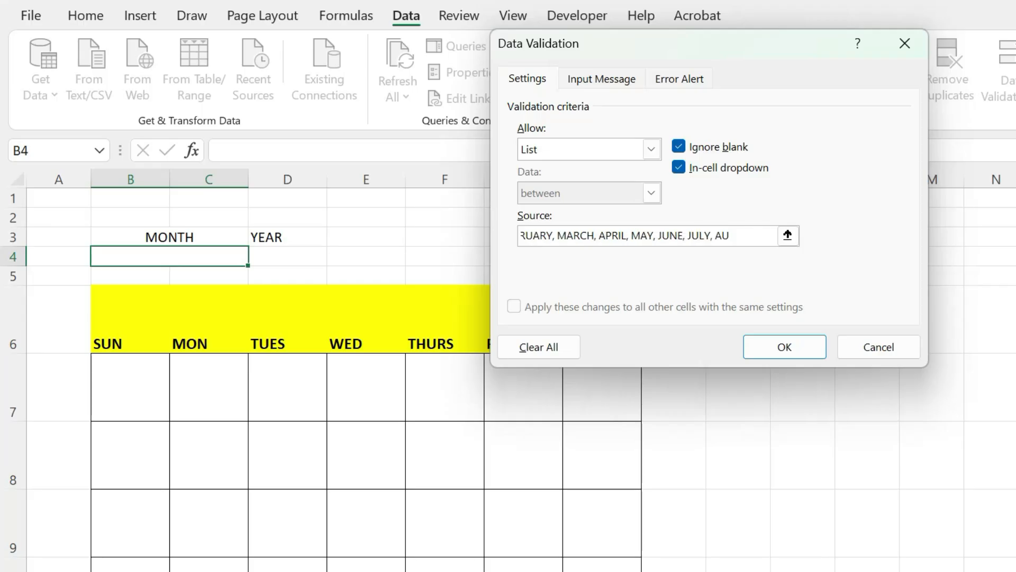
{"action": "type", "text": "PTEMBER, OCTOBER, NOVEMB"}
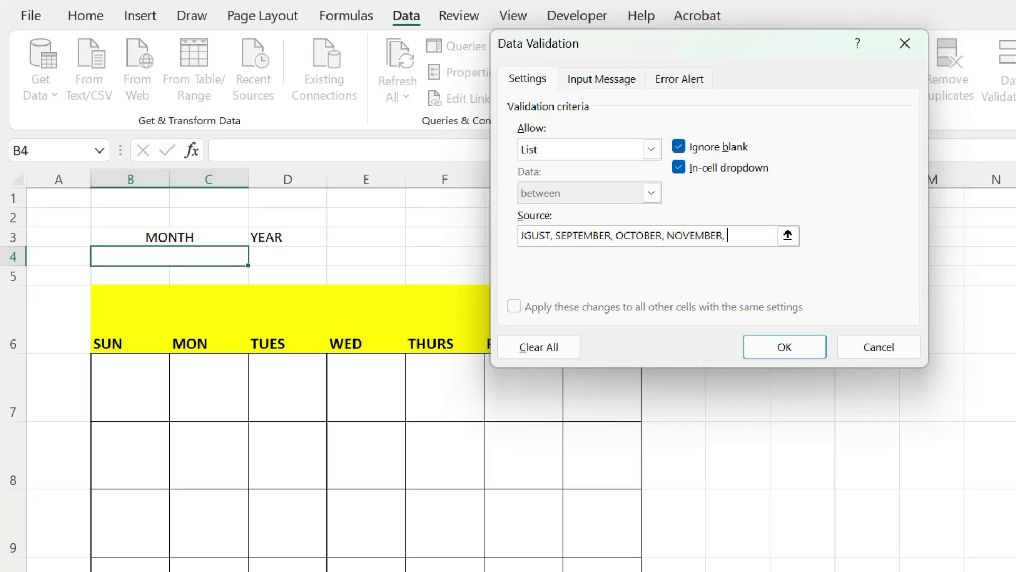
{"action": "type", "text": "ER"}
{"action": "left_click", "coordinate": [786, 350]}
Choose JANUARY from the dropdown in cell B4 and enter 2025 as the year in D4
{"action": "left_click", "coordinate": [803, 455]}
{"action": "left_click", "coordinate": [130, 257]}
{"action": "left_click", "coordinate": [257, 257]}
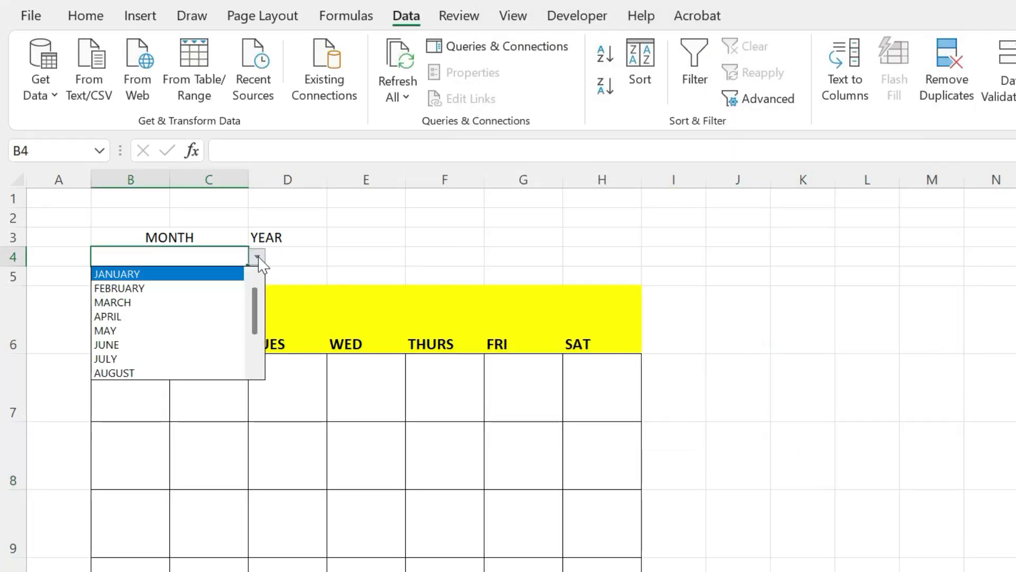
{"action": "left_click", "coordinate": [139, 273]}
{"action": "left_click", "coordinate": [290, 256]}
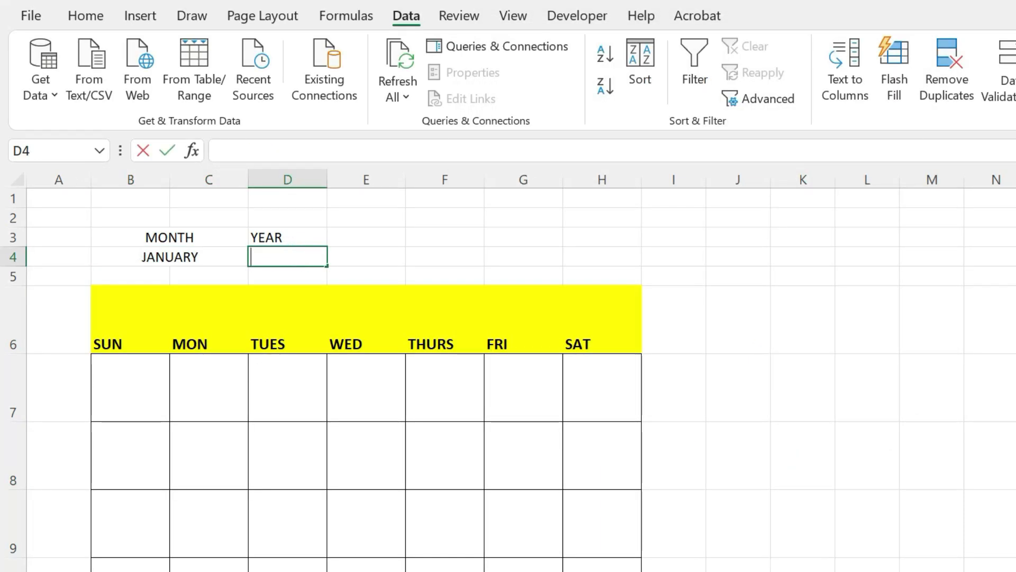
{"action": "type", "text": "2025"}
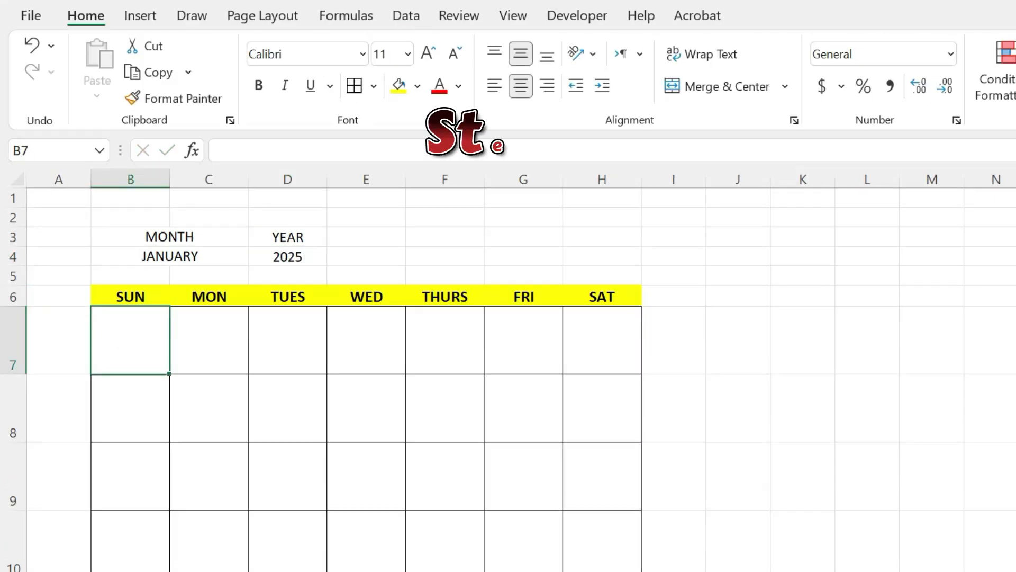
Start the formula in cell B7 with =SEQUENCE(6,7,DATEVALUE(B4&D4),1), referencing the month and year cells
{"action": "type", "text": "="}
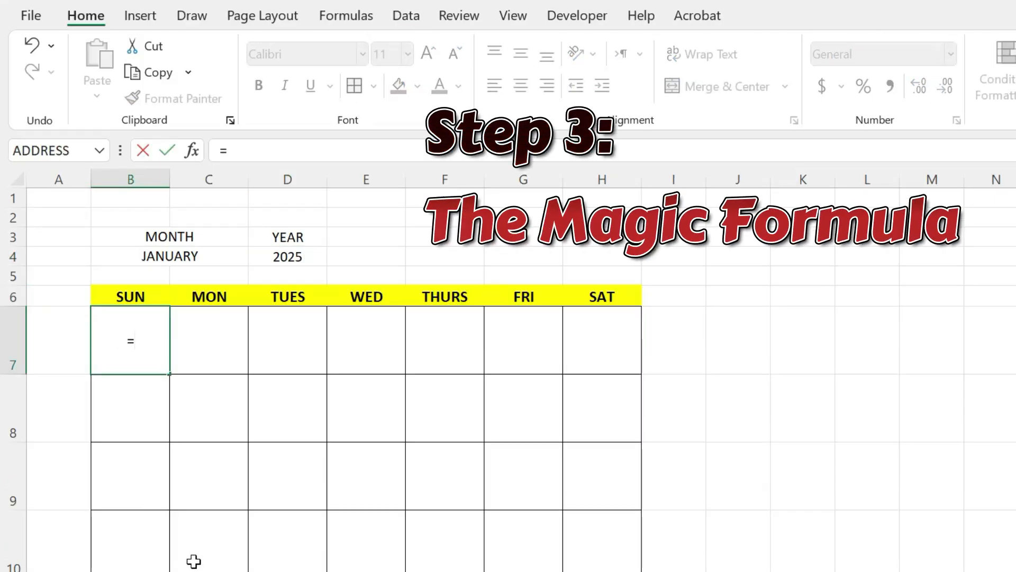
{"action": "type", "text": "SE"}
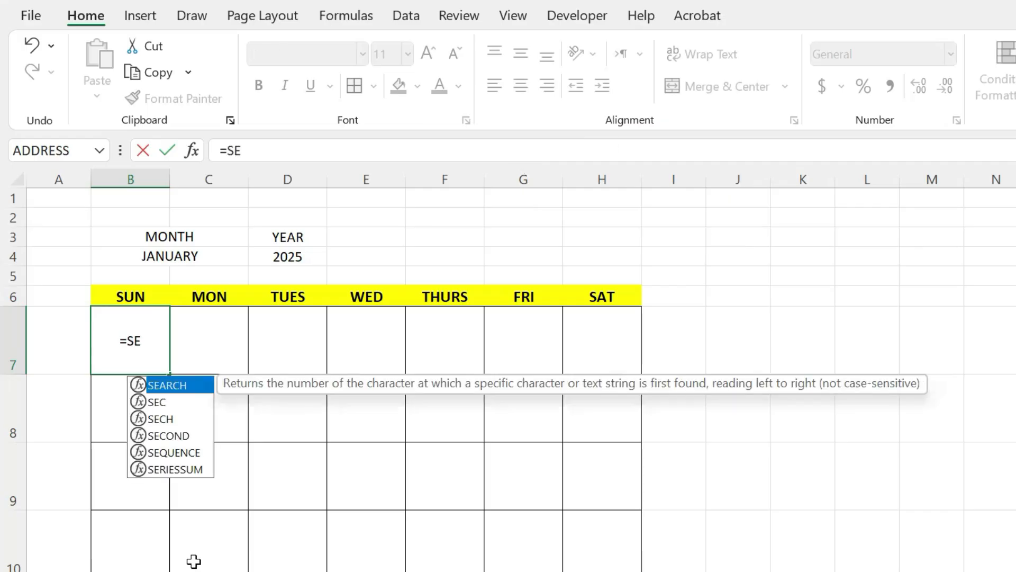
{"action": "double_click", "coordinate": [166, 453]}
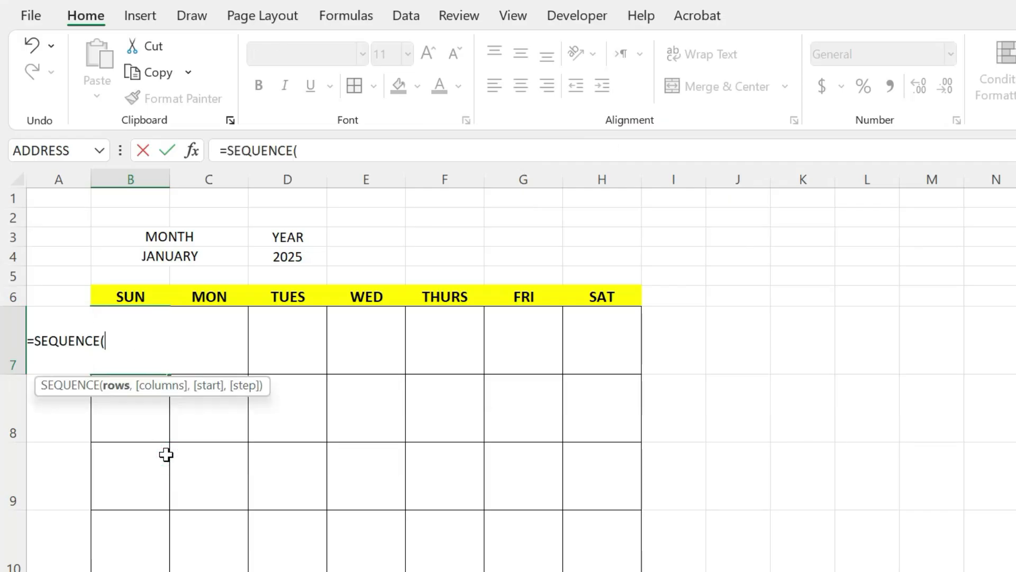
{"action": "type", "text": "6,7,DAT"}
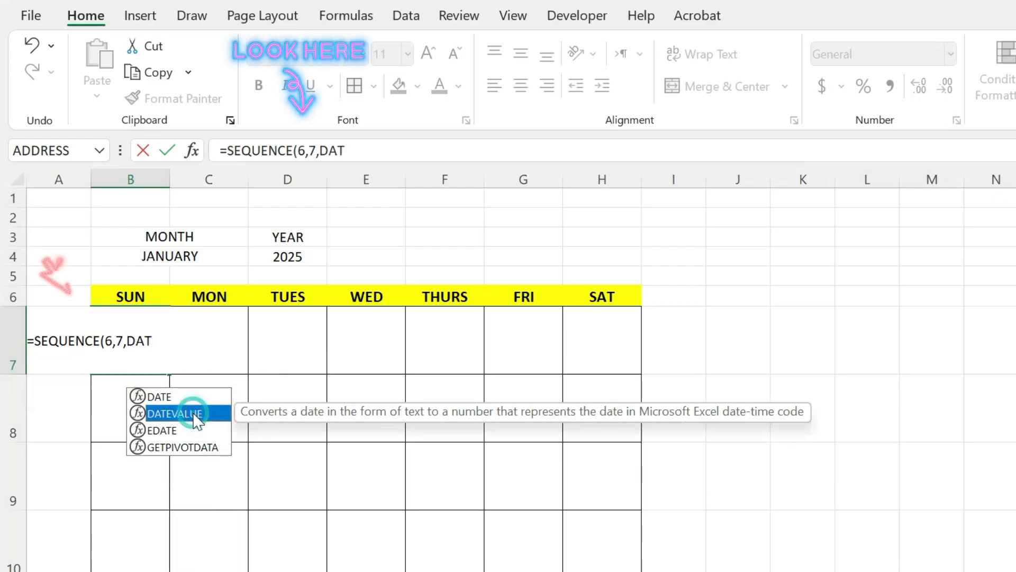
{"action": "double_click", "coordinate": [192, 412]}
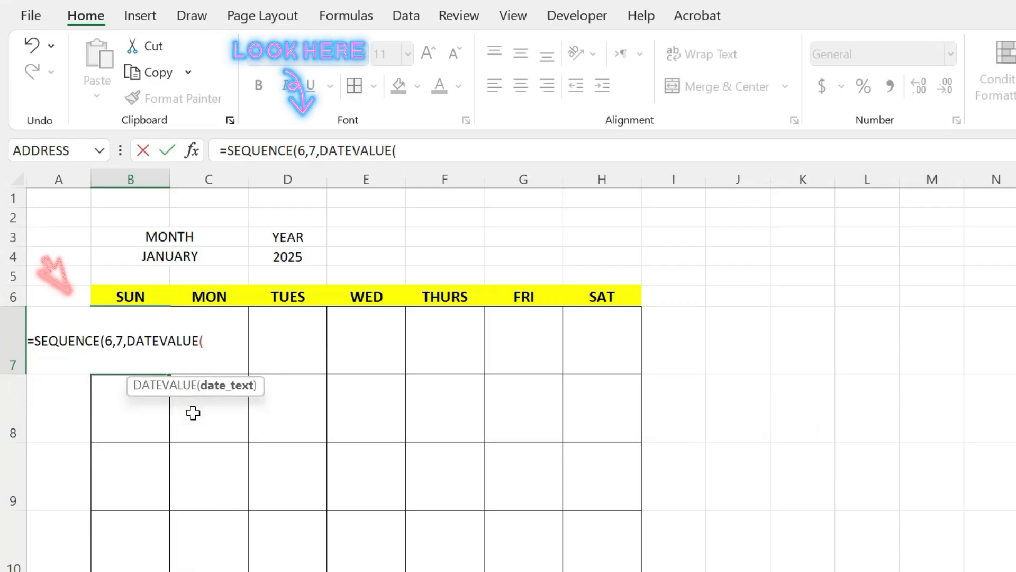
{"action": "left_click", "coordinate": [190, 256]}
{"action": "type", "text": "&"}
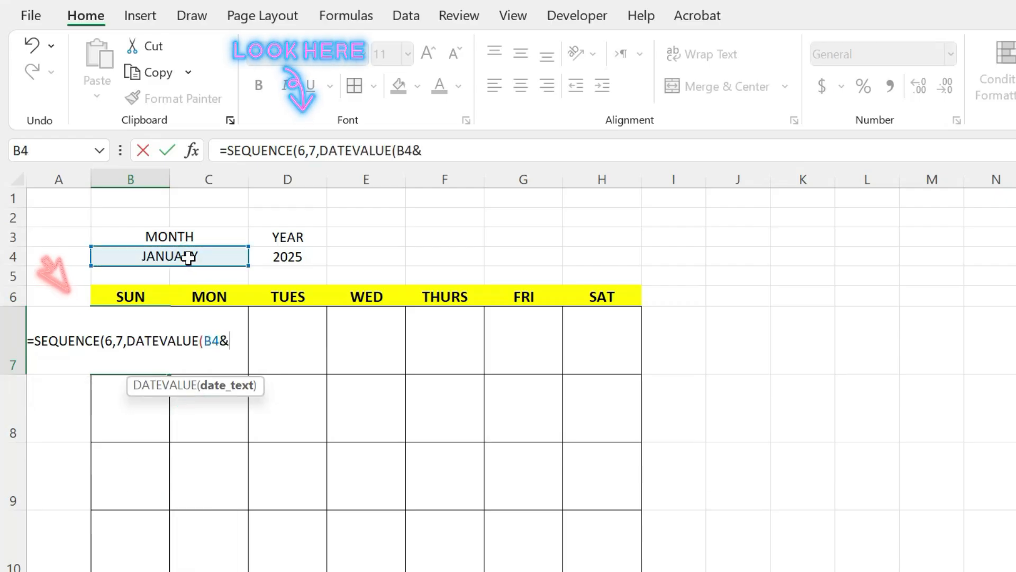
{"action": "left_click", "coordinate": [299, 256]}
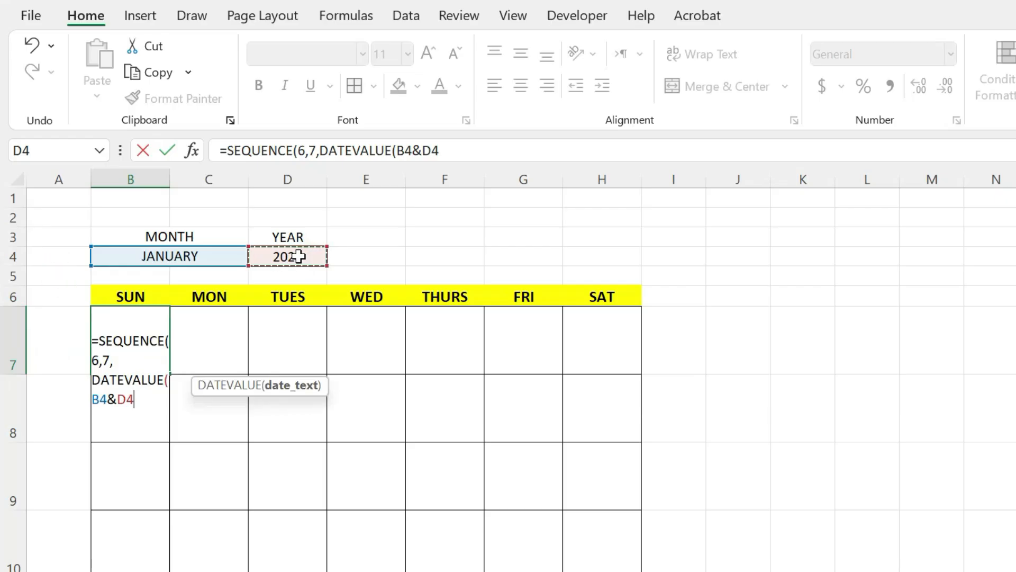
{"action": "type", "text": "),1)-W"}
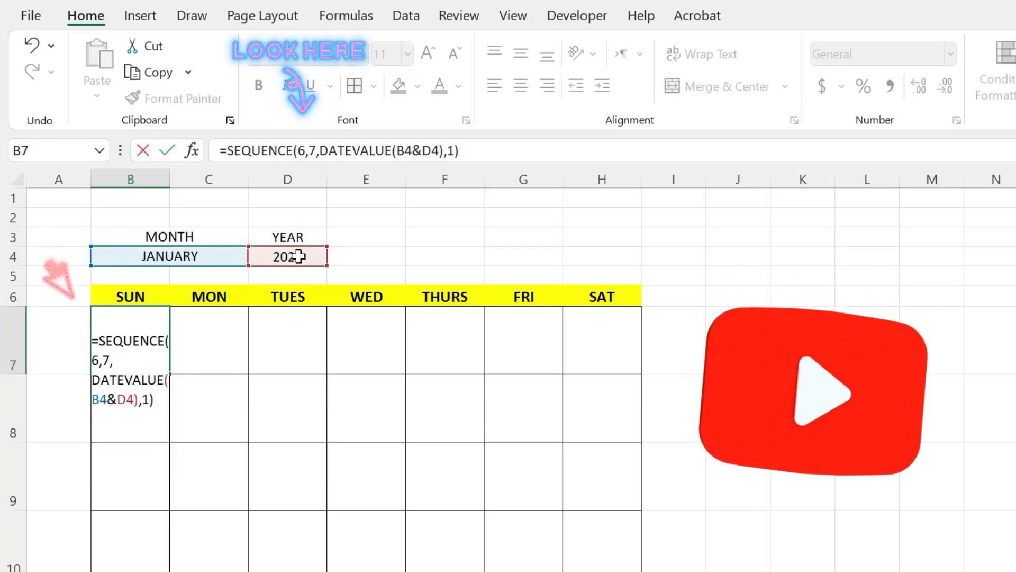
Complete the B7 formula by subtracting WEEKDAY(DATEVALUE(B4&D4)-1) from the sequence and enter it
{"action": "type", "text": "EE"}
{"action": "double_click", "coordinate": [134, 454]}
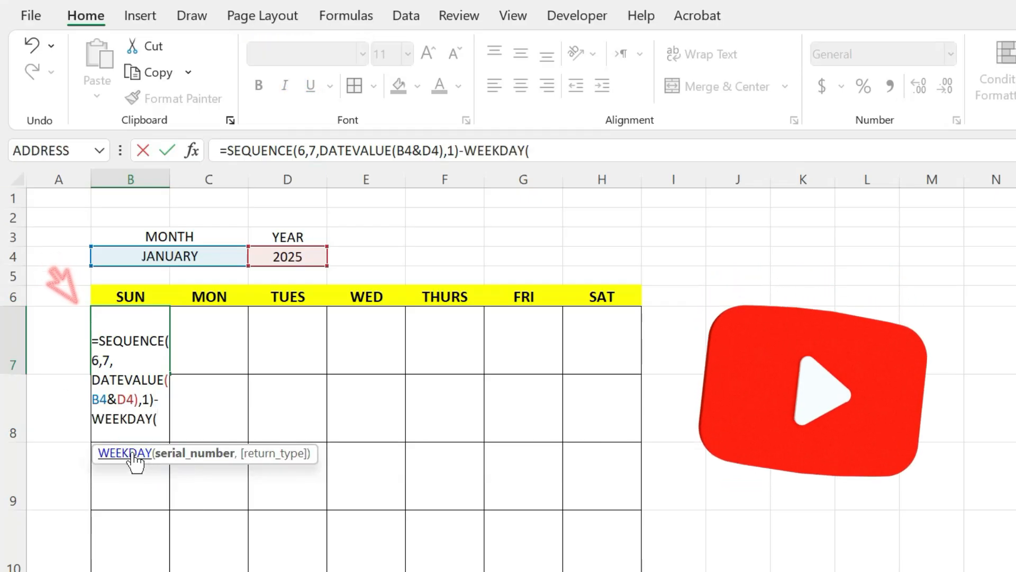
{"action": "type", "text": "DAT"}
{"action": "left_click", "coordinate": [134, 551]}
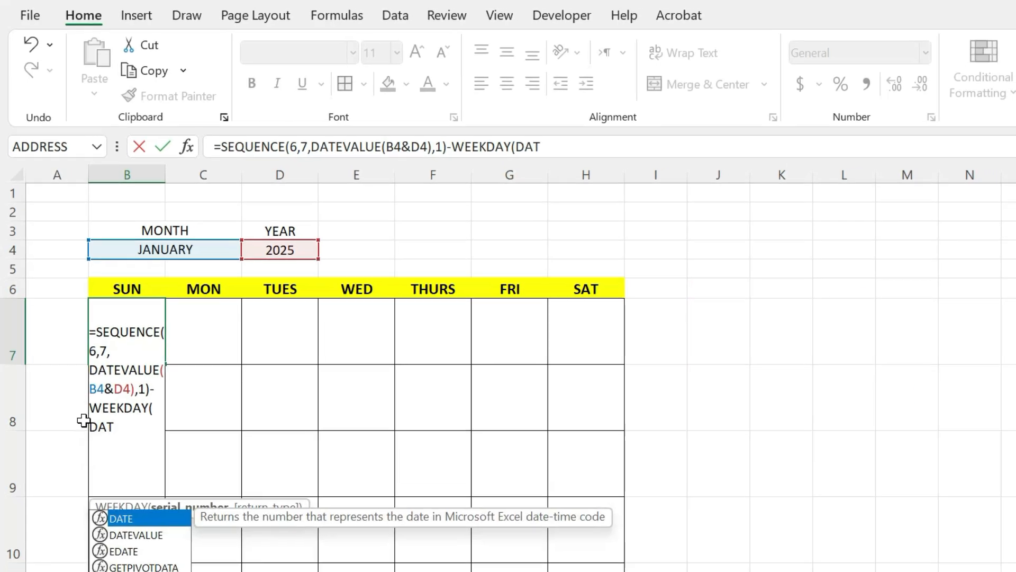
{"action": "double_click", "coordinate": [132, 529]}
{"action": "left_click", "coordinate": [156, 248]}
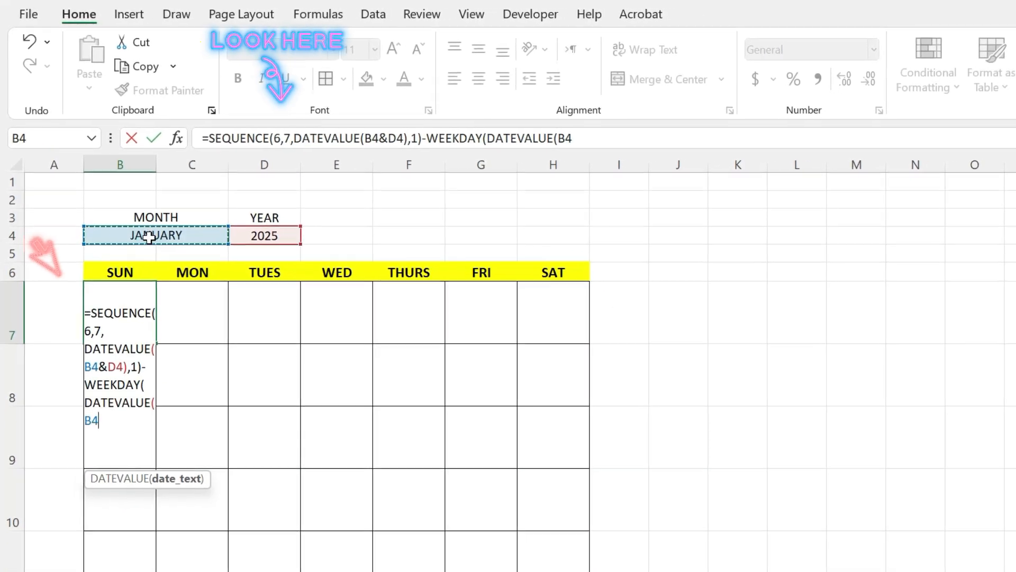
{"action": "type", "text": "&"}
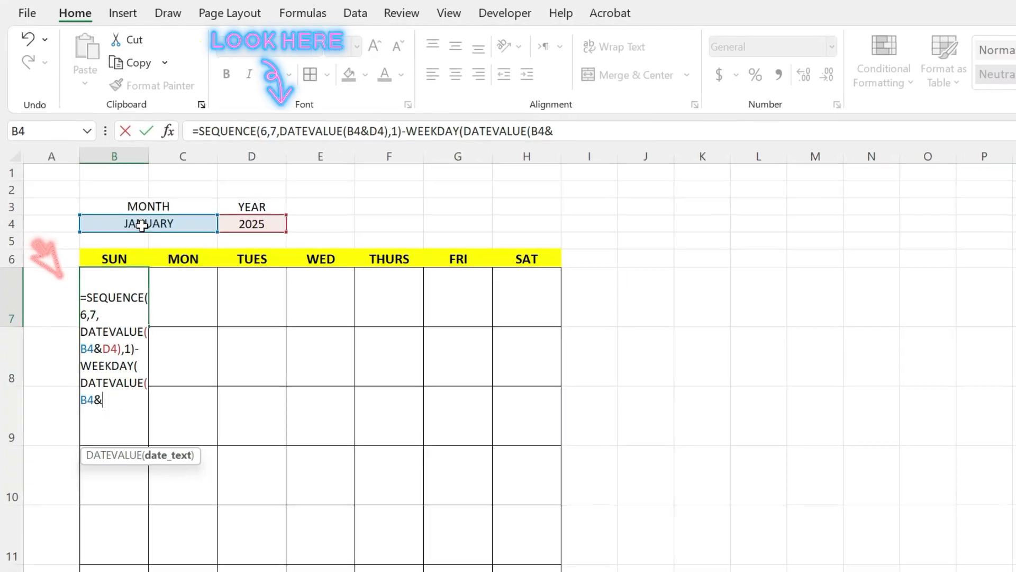
{"action": "left_click", "coordinate": [254, 223]}
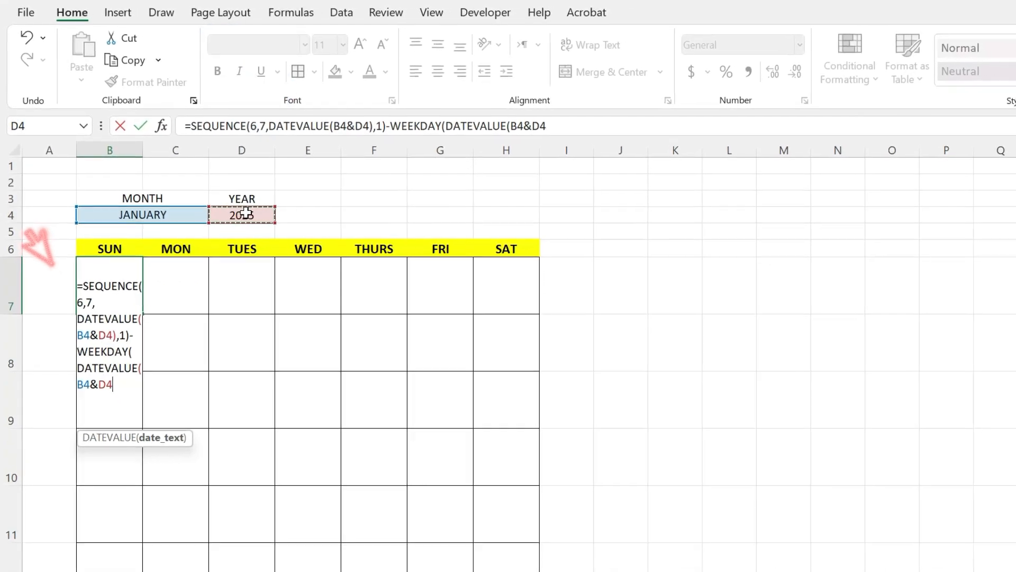
{"action": "type", "text": ")-1"}
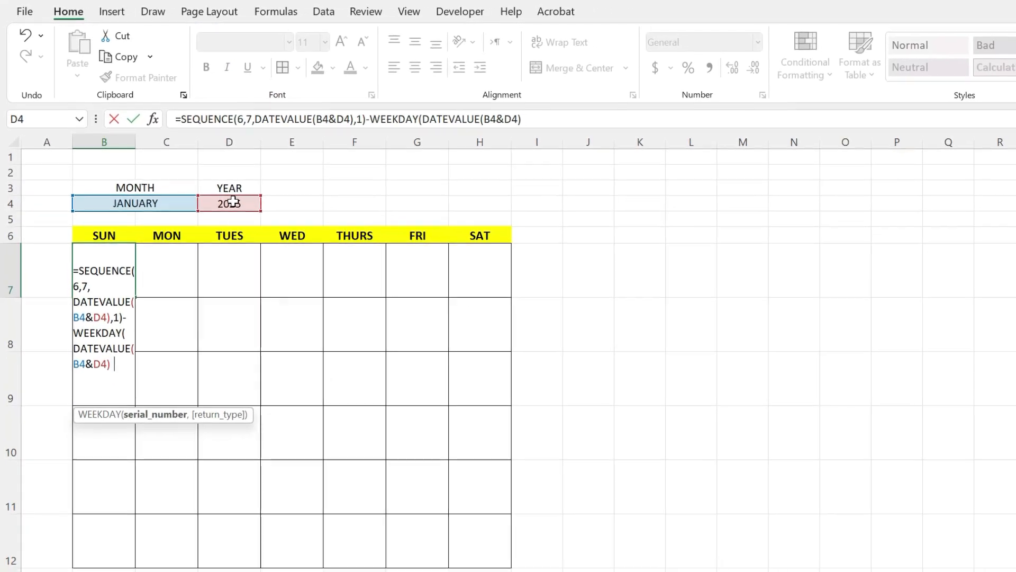
{"action": "type", "text": ")"}
{"action": "key", "text": "Return"}
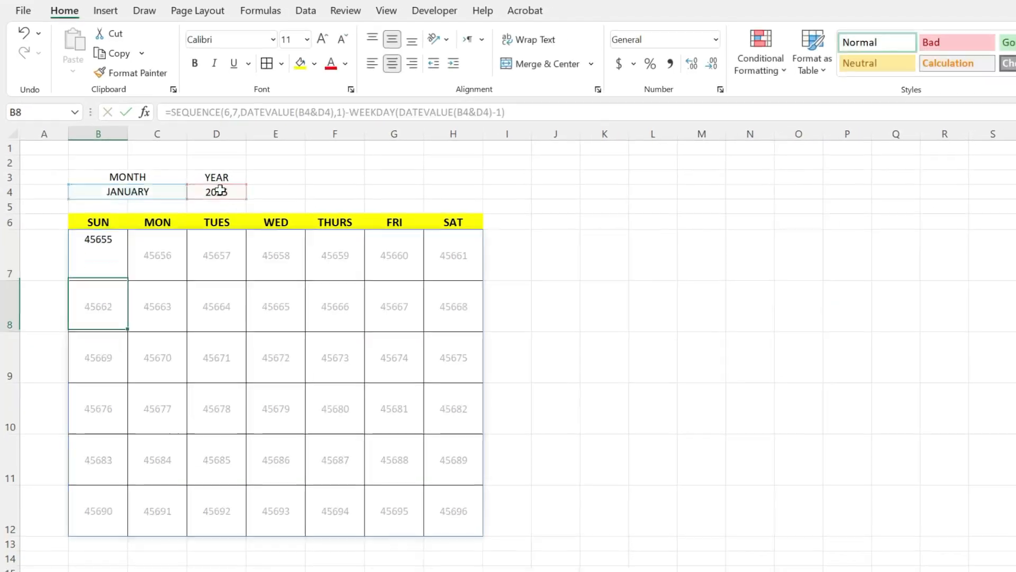
Apply a custom number format to B7:H12 that shows only the day number of each date
{"action": "left_click_drag", "start_coordinate": [91, 246], "coordinate": [442, 500]}
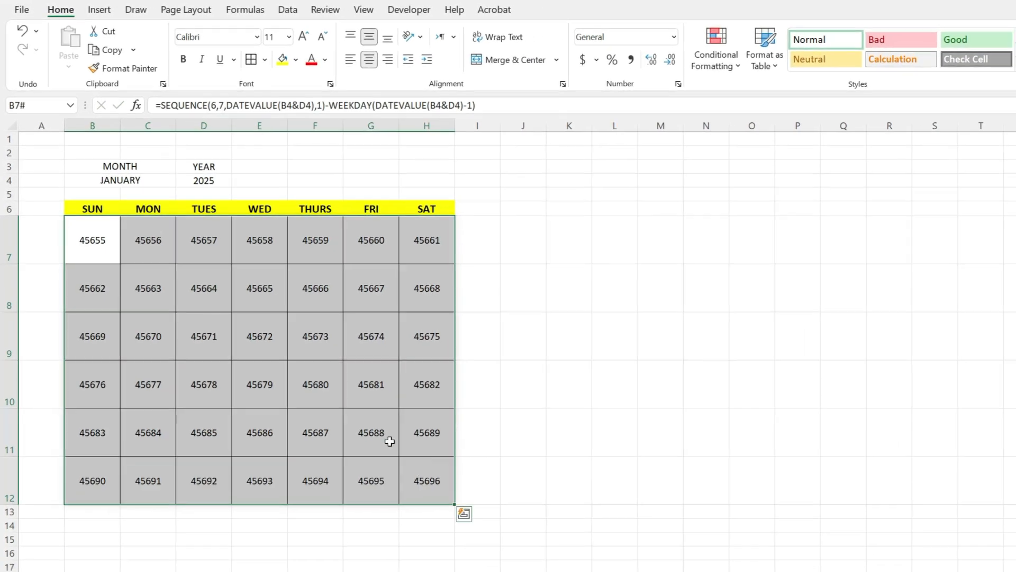
{"action": "right_click", "coordinate": [337, 298]}
{"action": "left_click", "coordinate": [354, 571]}
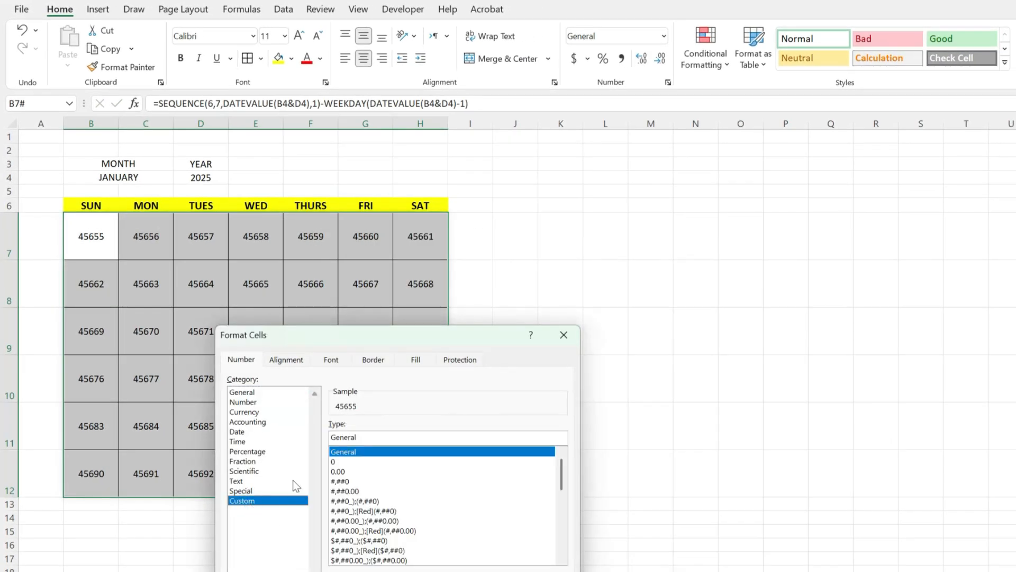
{"action": "key", "text": "Return"}
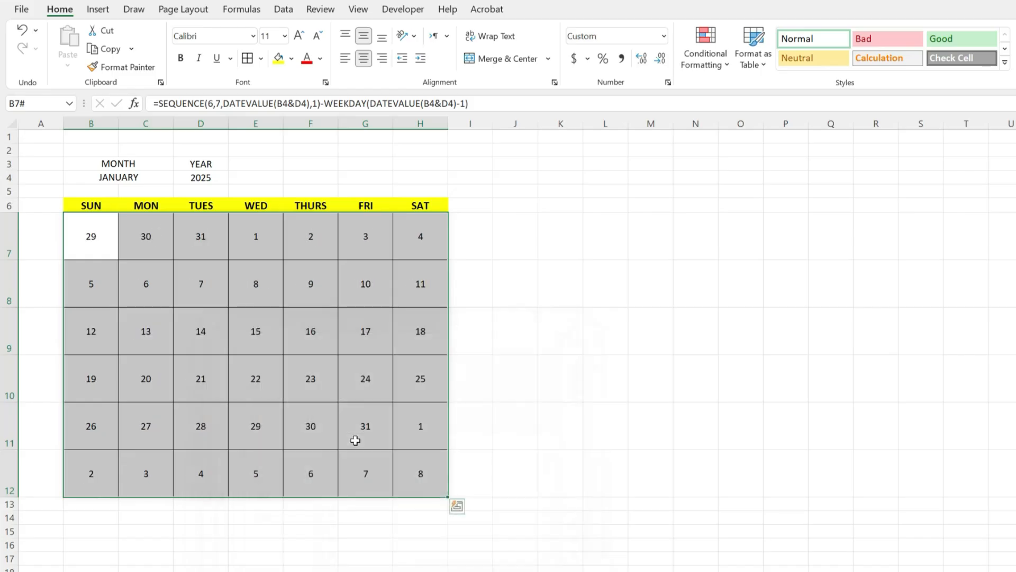
{"action": "left_click", "coordinate": [269, 365]}
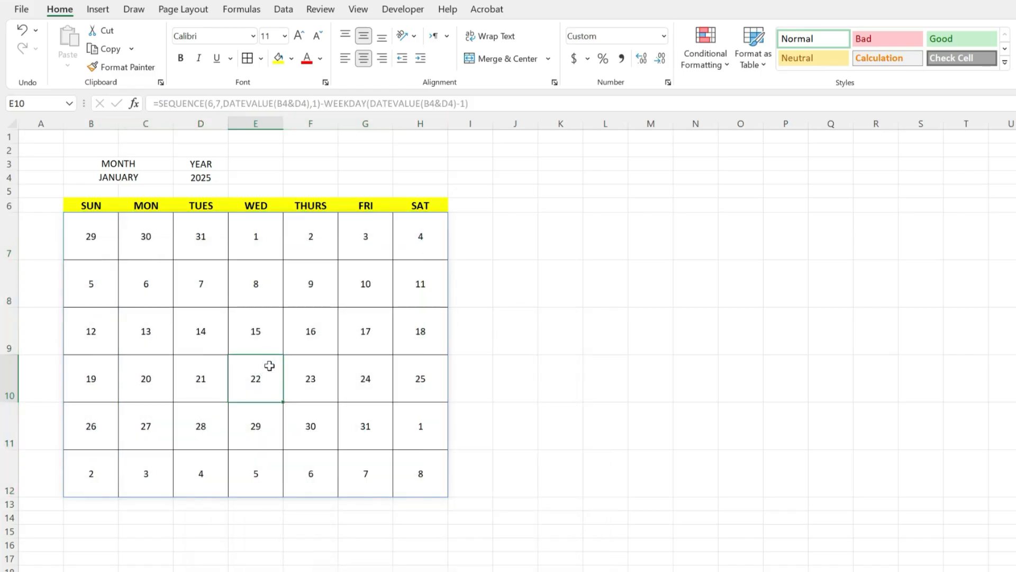
Create a formula-based conditional formatting rule for B7:H12 with =MONTH(B7)<>MONTH($B$4&$D$4)
{"action": "left_click_drag", "start_coordinate": [87, 227], "coordinate": [440, 474]}
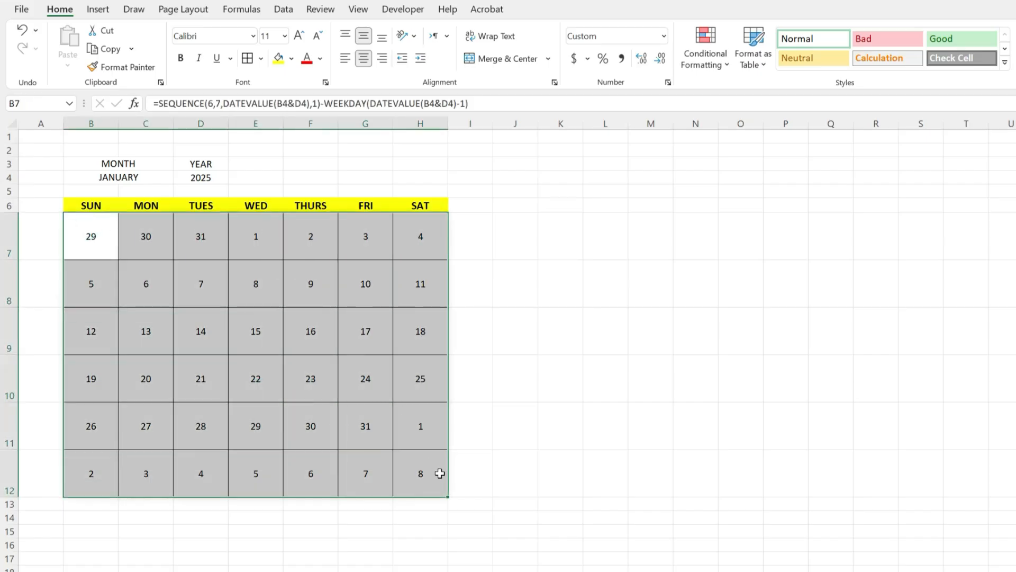
{"action": "left_click", "coordinate": [705, 50]}
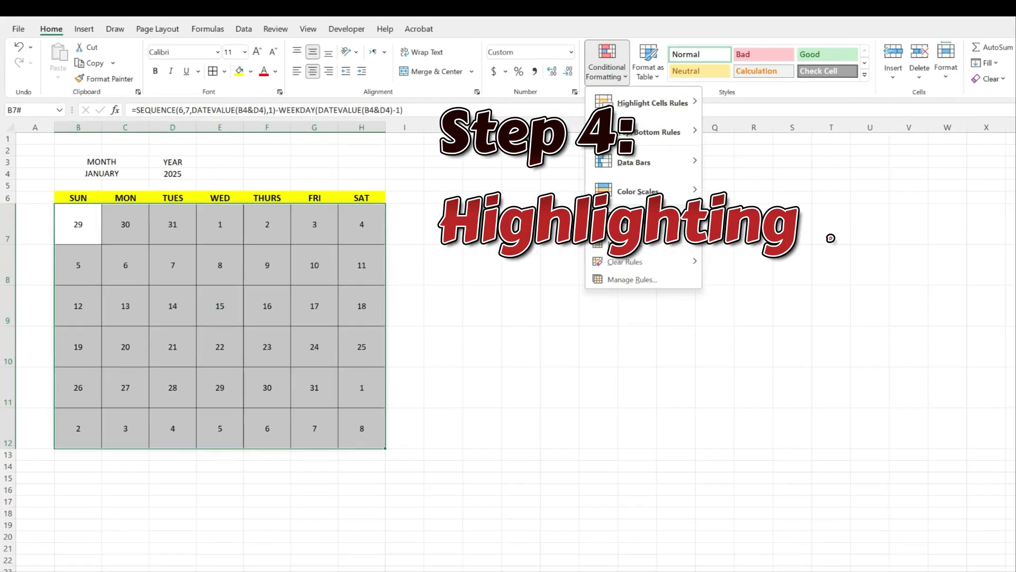
{"action": "left_click", "coordinate": [625, 244]}
{"action": "left_click", "coordinate": [217, 89]}
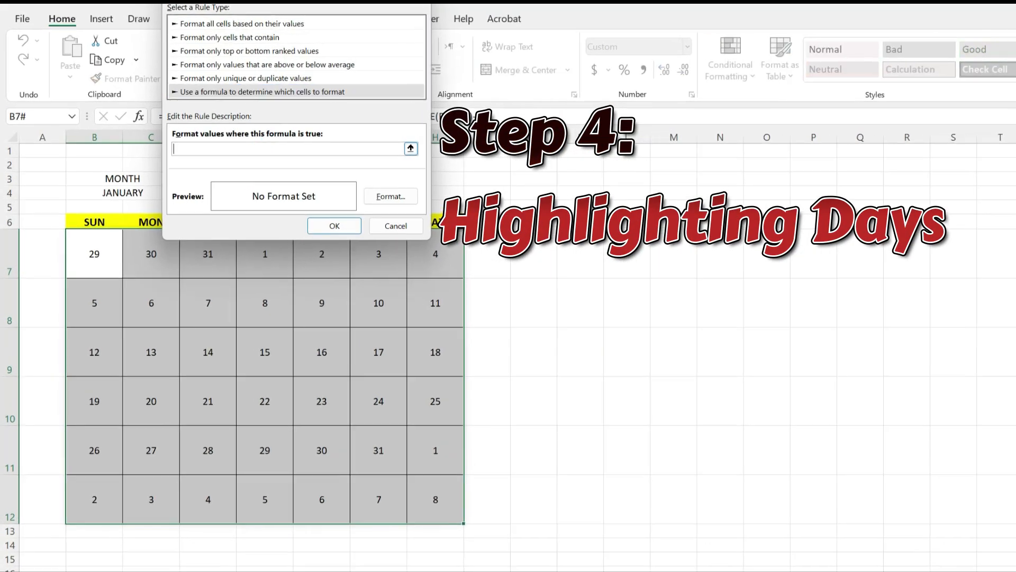
{"action": "type", "text": "=MONTH(B7)<>MONTH("}
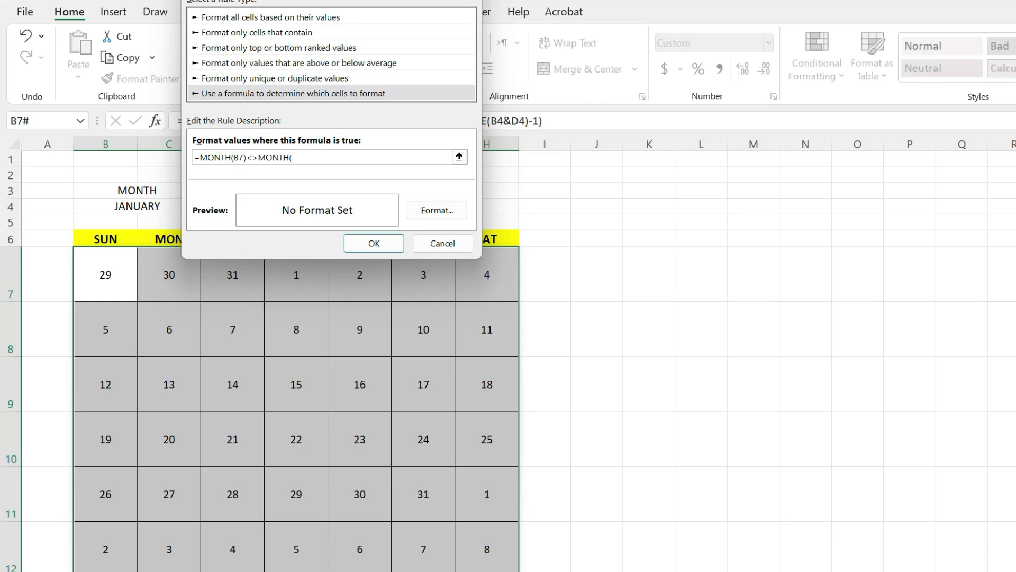
{"action": "left_click_drag", "start_coordinate": [336, 0], "coordinate": [422, 2]}
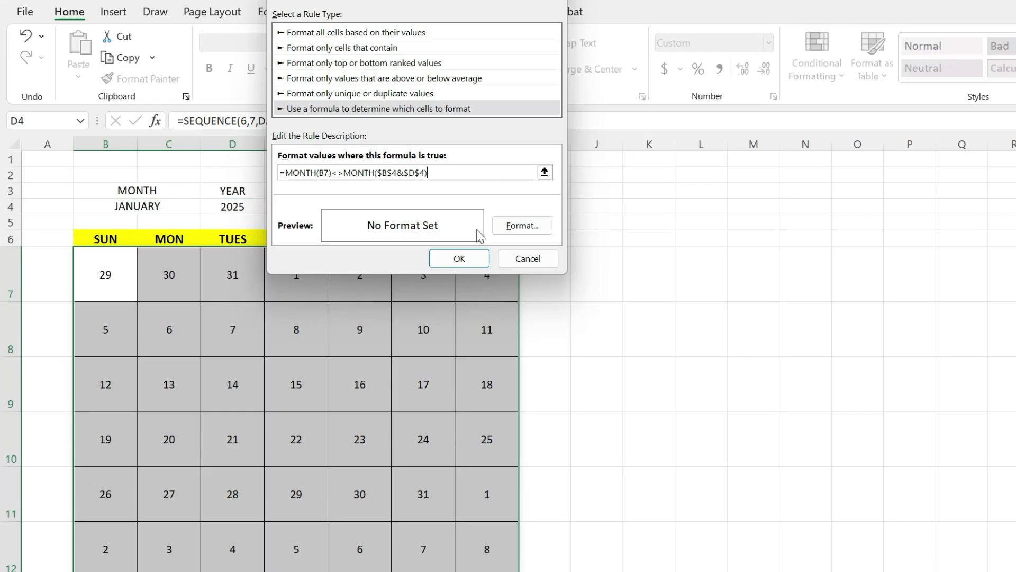
Give the rule the custom number format ;;; to hide dates outside the chosen month, and apply it
{"action": "left_click", "coordinate": [514, 233]}
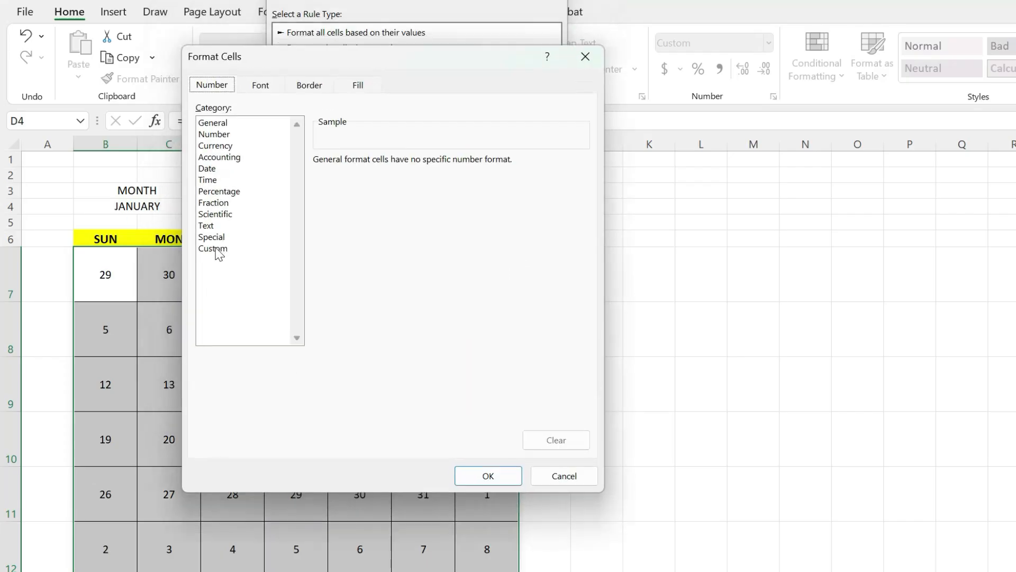
{"action": "left_click", "coordinate": [217, 248]}
{"action": "left_click", "coordinate": [361, 176]}
{"action": "type", "text": ";;;"}
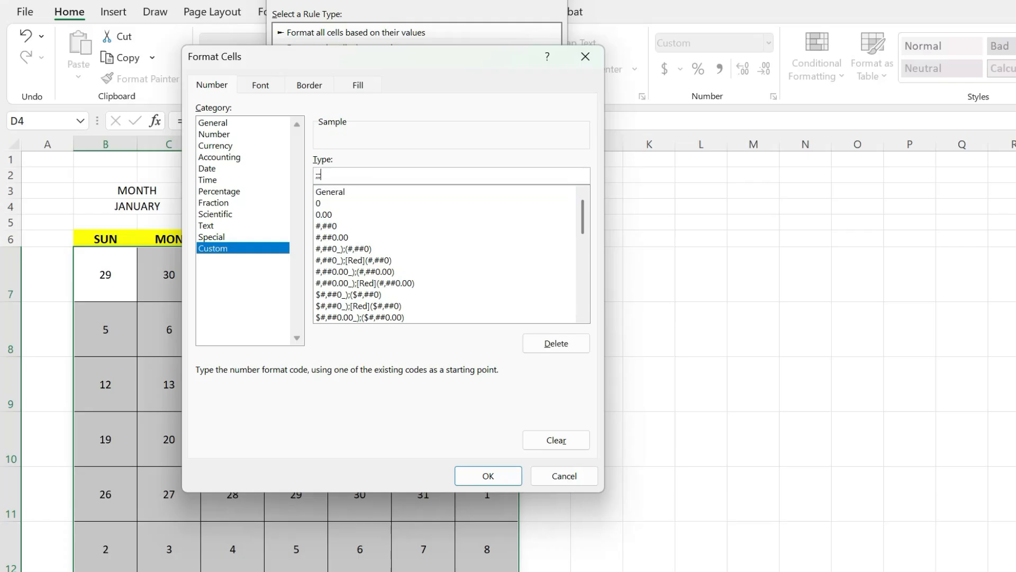
{"action": "left_click", "coordinate": [500, 478]}
{"action": "left_click", "coordinate": [465, 265]}
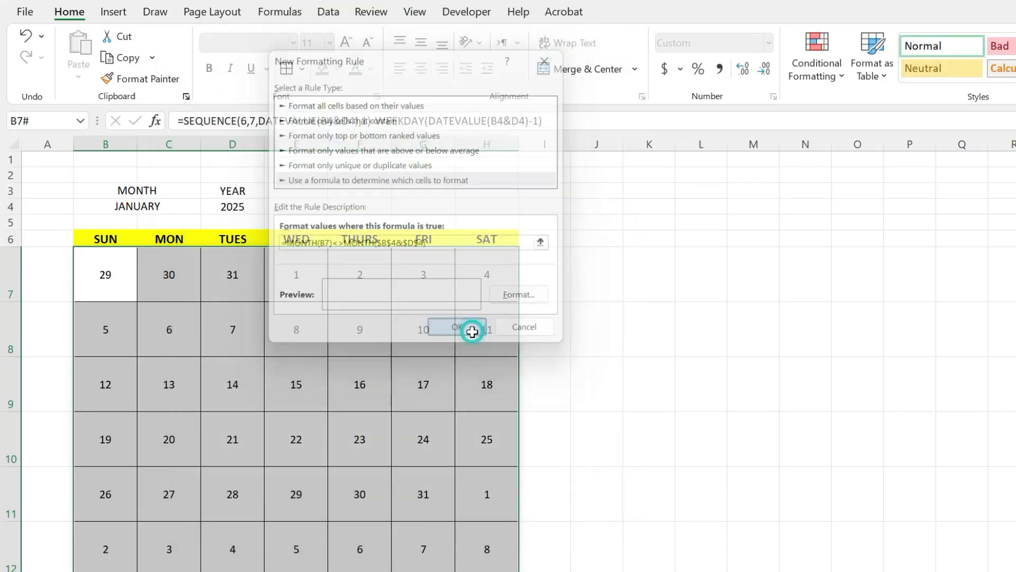
{"action": "left_click", "coordinate": [387, 417]}
Test the calendar by switching the month in B4 to FEBRUARY, MAY and finally AUGUST
{"action": "left_click", "coordinate": [106, 206]}
{"action": "left_click", "coordinate": [208, 206]}
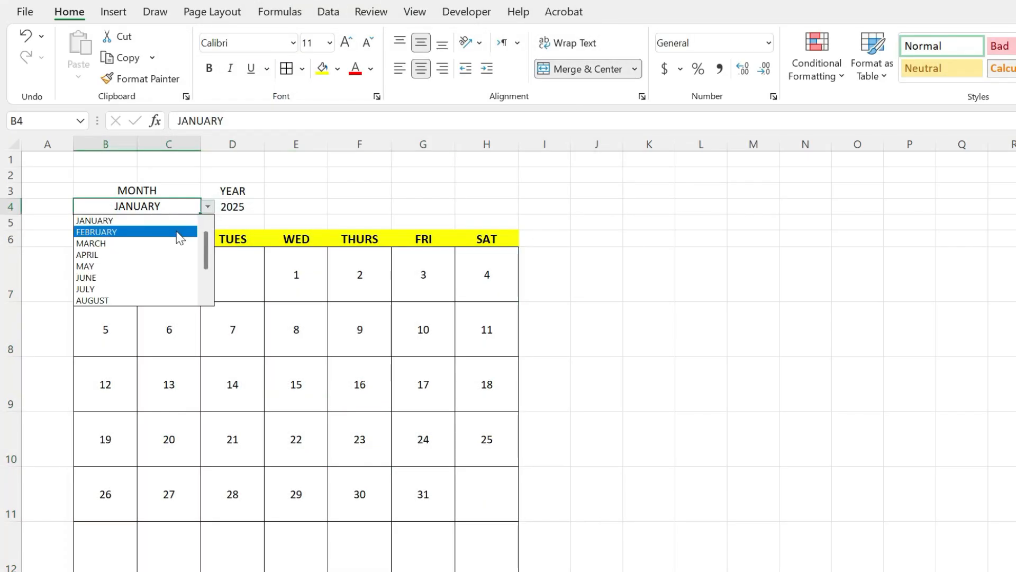
{"action": "left_click", "coordinate": [169, 230]}
{"action": "left_click", "coordinate": [207, 208]}
{"action": "left_click", "coordinate": [159, 252]}
{"action": "left_click", "coordinate": [208, 207]}
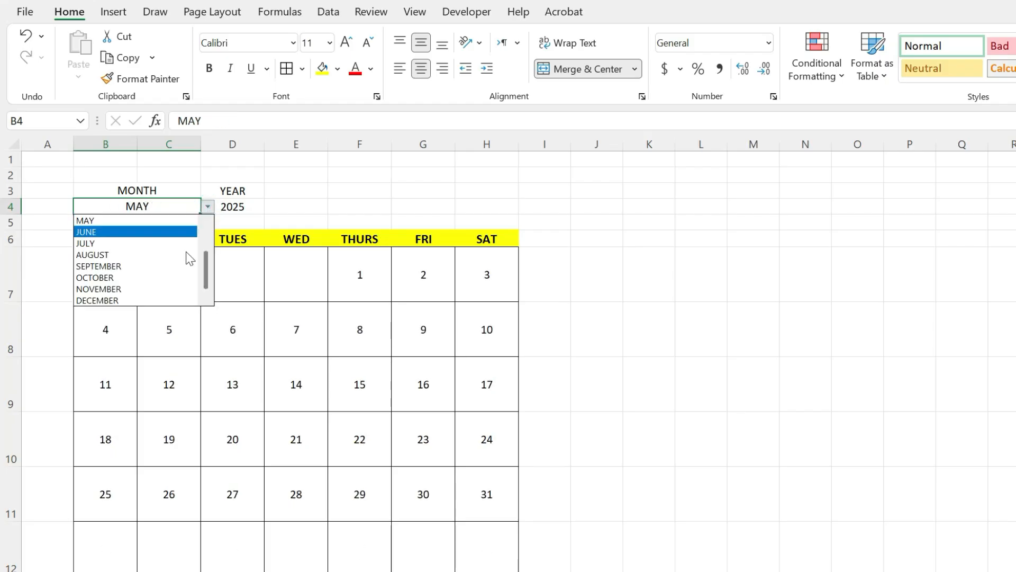
{"action": "left_click", "coordinate": [153, 257]}
Fill the weekday header cells B6:H6 with light blue and set their text to white
{"action": "left_click_drag", "start_coordinate": [106, 238], "coordinate": [487, 239]}
{"action": "left_click", "coordinate": [337, 69]}
{"action": "left_click", "coordinate": [406, 217]}
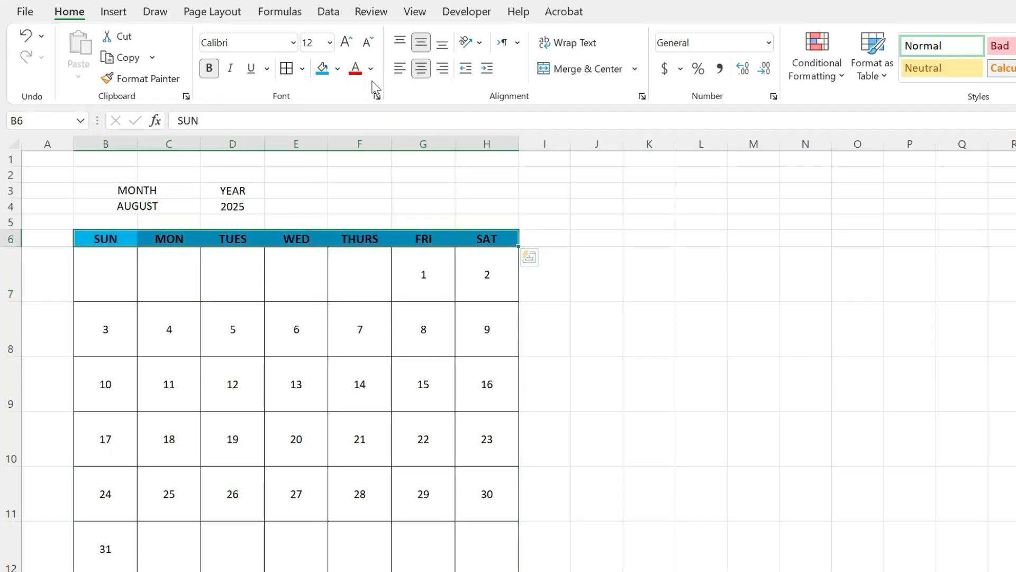
{"action": "left_click", "coordinate": [370, 69]}
{"action": "left_click", "coordinate": [353, 137]}
{"action": "left_click", "coordinate": [361, 326]}
Add a formula-based conditional formatting rule to B7:H12 that compares B7 with TODAY and fills the current date yellow
{"action": "left_click_drag", "start_coordinate": [111, 271], "coordinate": [469, 555]}
{"action": "left_click", "coordinate": [813, 79]}
{"action": "left_click", "coordinate": [847, 309]}
{"action": "left_click", "coordinate": [312, 147]}
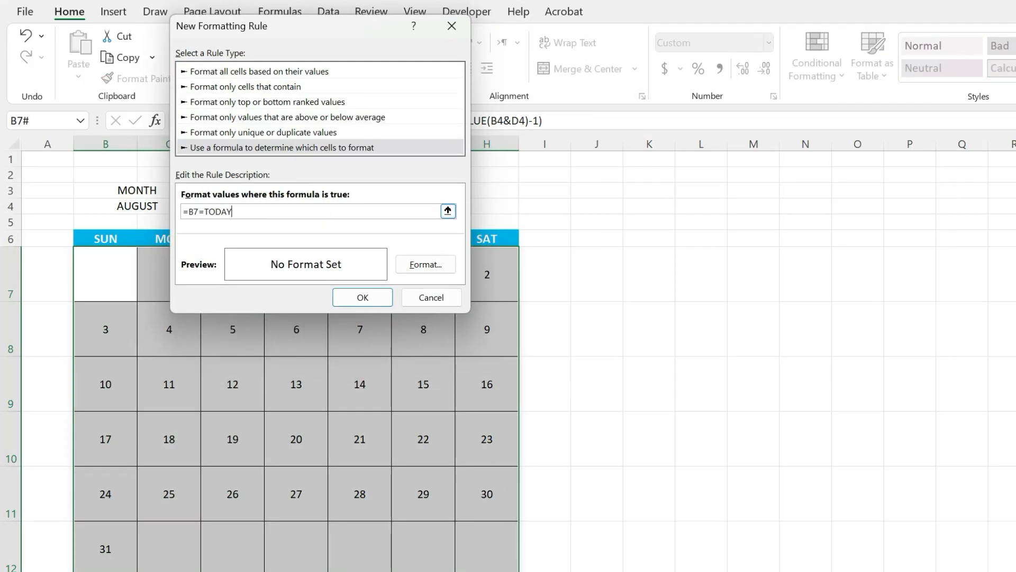
{"action": "left_click", "coordinate": [425, 264]}
{"action": "left_click", "coordinate": [334, 3]}
{"action": "left_click", "coordinate": [246, 232]}
{"action": "left_click", "coordinate": [479, 470]}
{"action": "left_click", "coordinate": [352, 295]}
{"action": "left_click", "coordinate": [295, 492]}
Make the MONTH and YEAR labels in row 3 bold, enlarge their font and fill them with green
{"action": "mouse_move", "coordinate": [125, 191]}
{"action": "left_mouse_down"}
{"action": "mouse_move", "coordinate": [233, 190]}
{"action": "mouse_move", "coordinate": [132, 191]}
{"action": "left_mouse_up"}
{"action": "left_click", "coordinate": [210, 68]}
{"action": "left_click", "coordinate": [347, 42]}
{"action": "left_click", "coordinate": [159, 211]}
{"action": "left_click", "coordinate": [338, 68]}
{"action": "left_click", "coordinate": [377, 222]}
{"action": "left_click", "coordinate": [597, 386]}
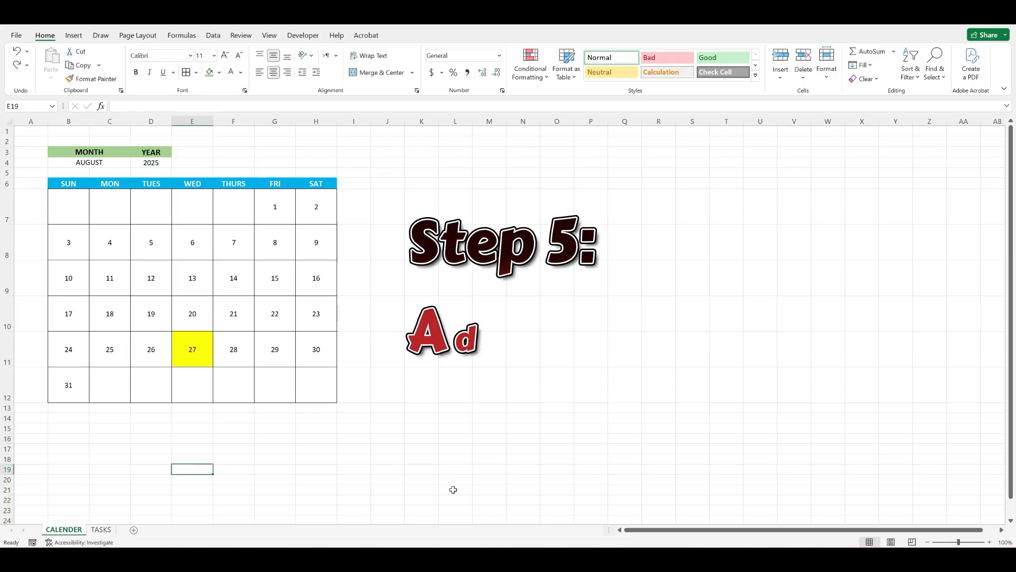
Add the task NIMA with due date 8/27/2025 in row 6 of the TASKS sheet, and extend the table to row 11
{"action": "left_click", "coordinate": [444, 408]}
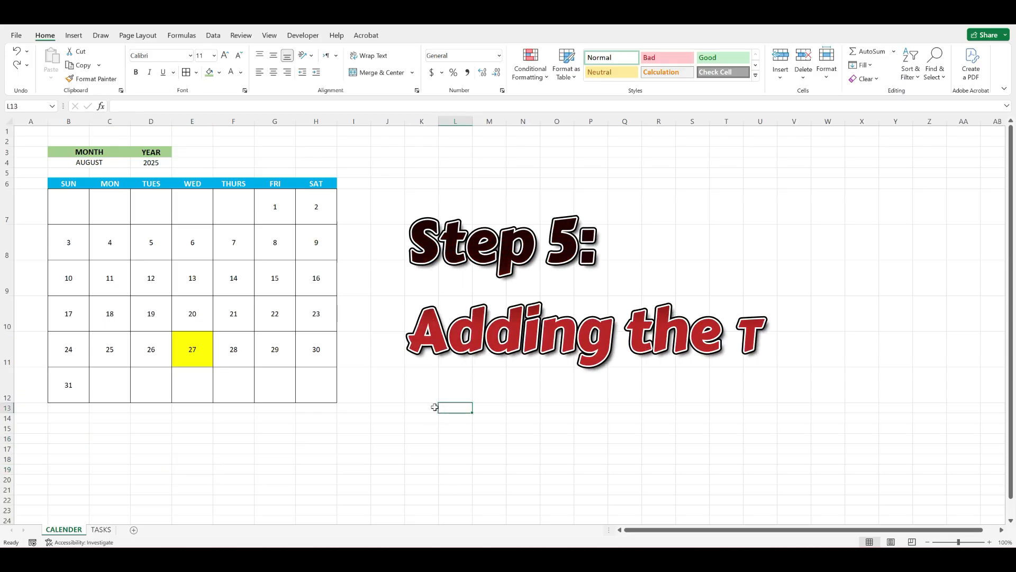
{"action": "left_click", "coordinate": [100, 530]}
{"action": "left_click_drag", "start_coordinate": [153, 386], "coordinate": [148, 379]}
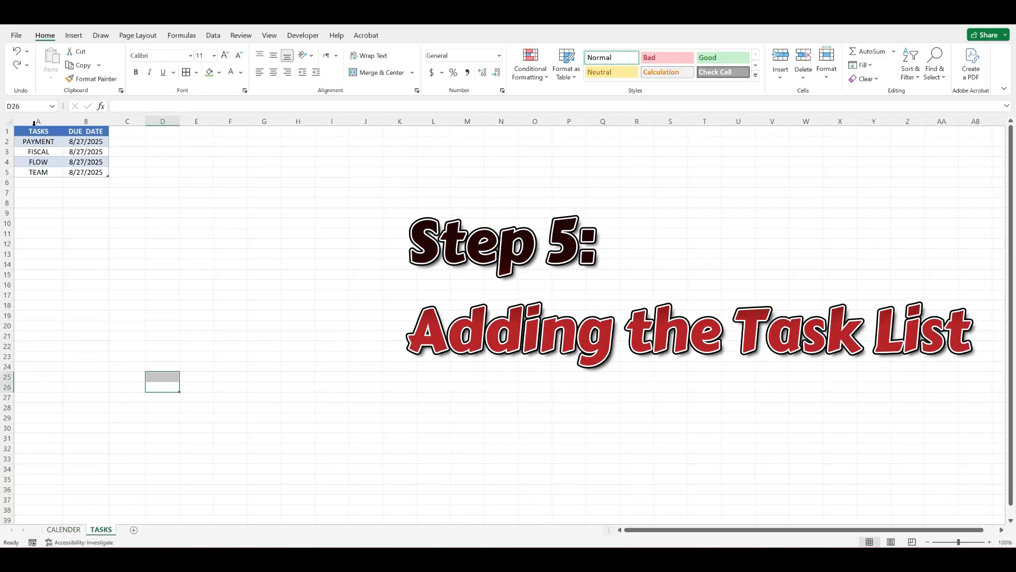
{"action": "left_click", "coordinate": [34, 125]}
{"action": "left_click", "coordinate": [37, 202]}
{"action": "left_click", "coordinate": [48, 213]}
{"action": "left_click", "coordinate": [88, 215]}
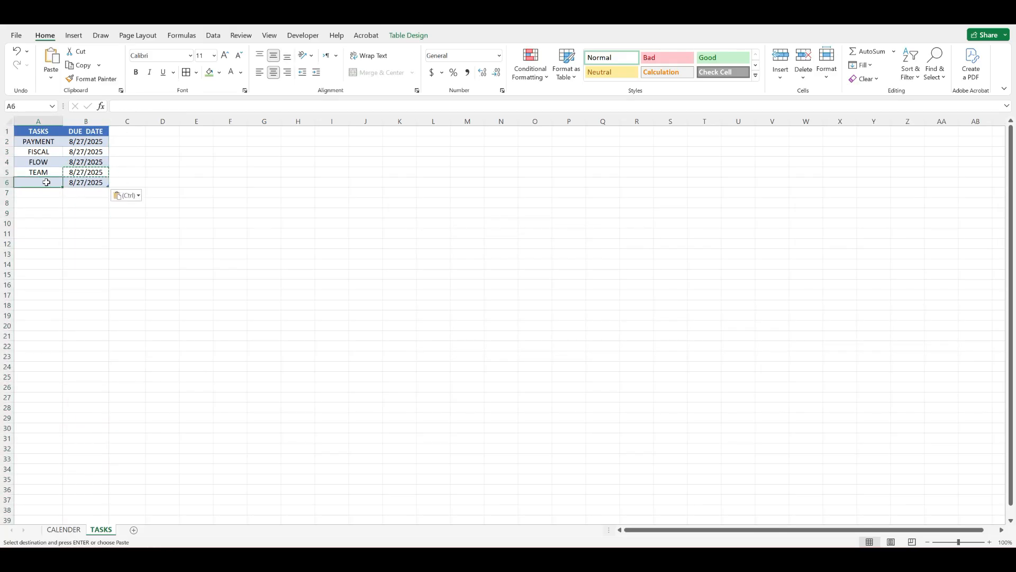
{"action": "type", "text": "NIMA"}
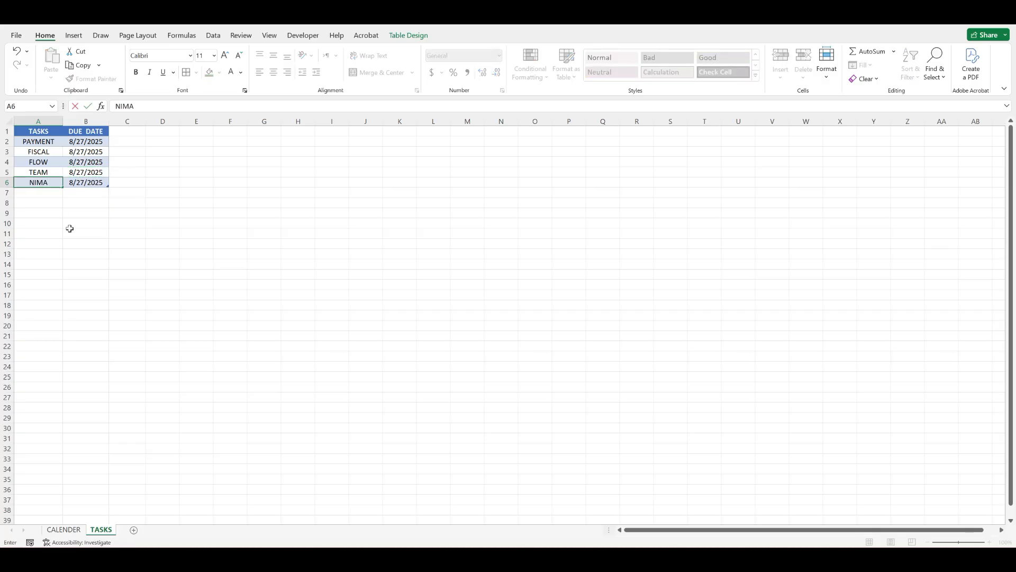
{"action": "key", "text": "Return"}
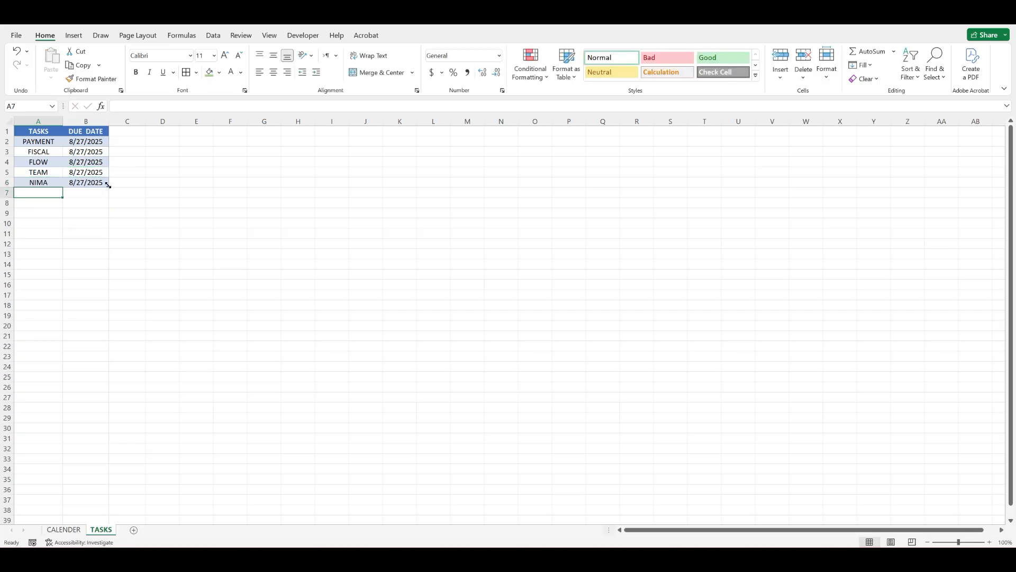
{"action": "left_click_drag", "start_coordinate": [110, 272], "coordinate": [109, 269]}
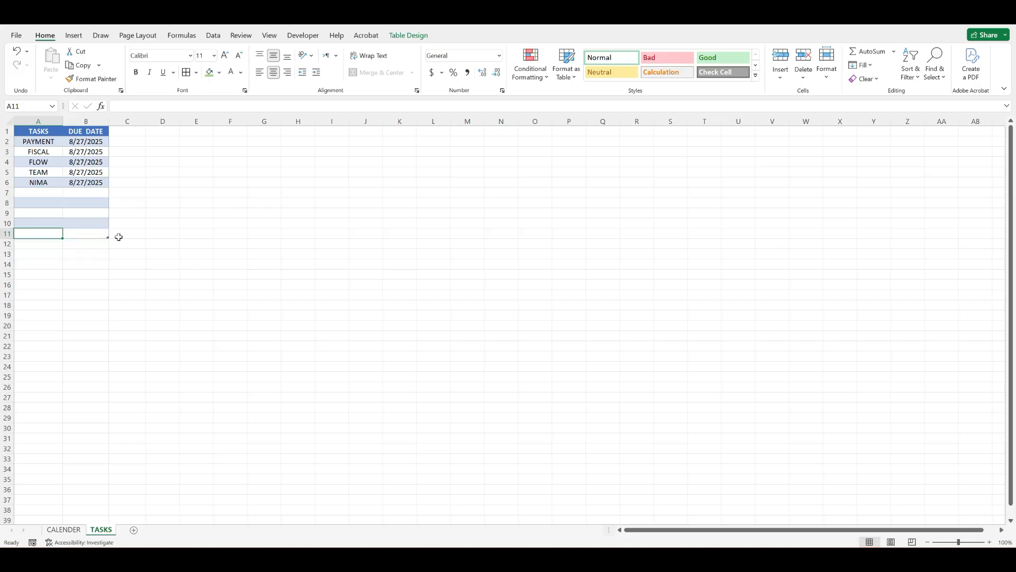
{"action": "left_click", "coordinate": [125, 226]}
In cell B14 of the CALENDER sheet, list today's tasks with =FILTER(TASKS!A:A,TASKS!B:B=TODAY())
{"action": "left_click", "coordinate": [64, 530]}
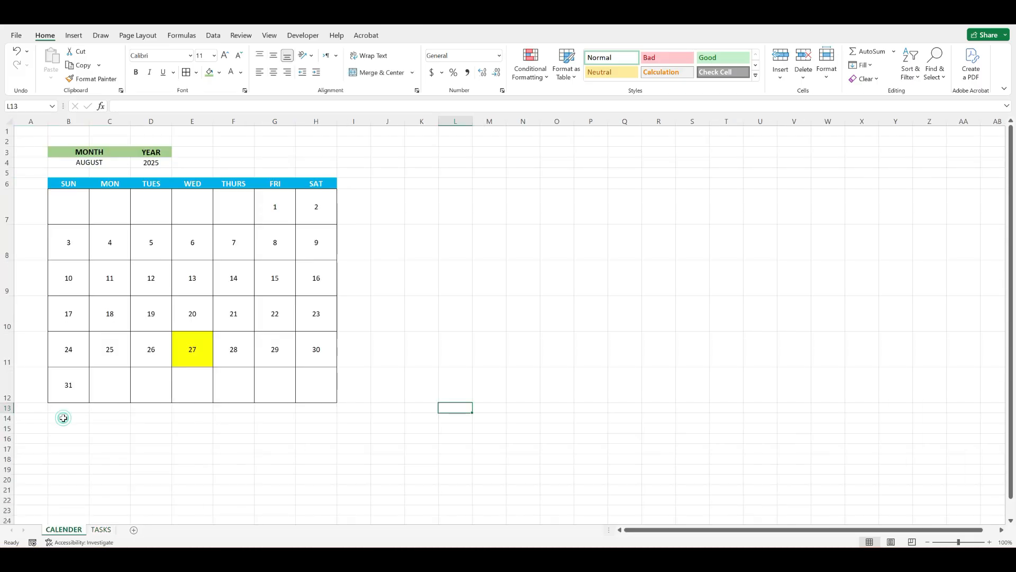
{"action": "type", "text": "=FILTER("}
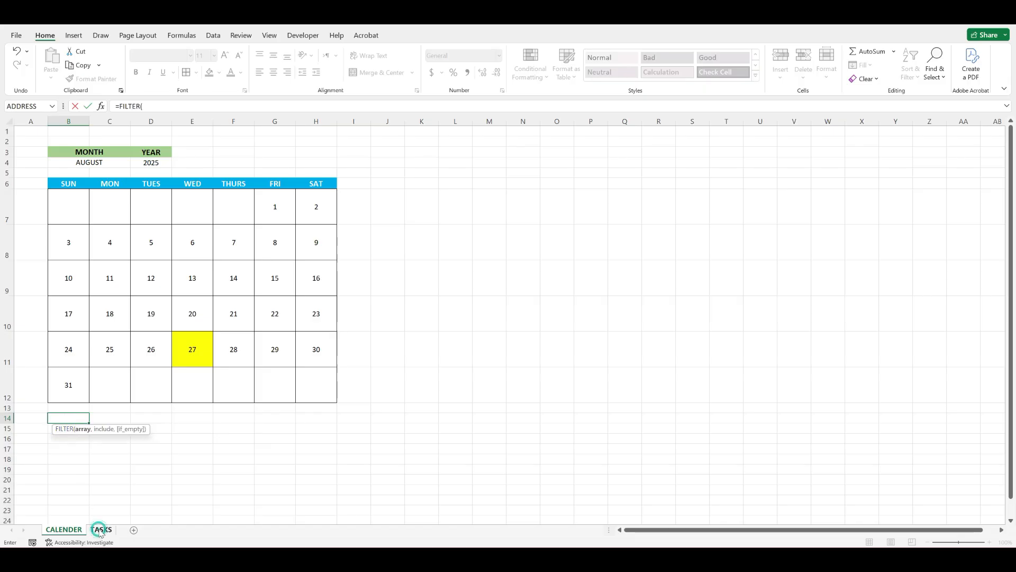
{"action": "left_click", "coordinate": [99, 529]}
{"action": "left_click", "coordinate": [38, 121]}
{"action": "type", "text": ","}
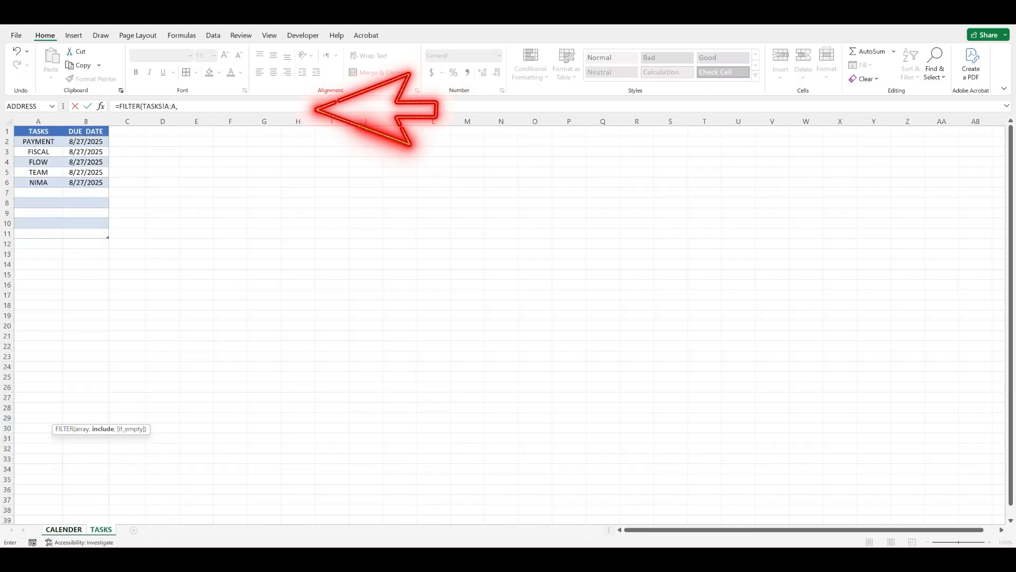
{"action": "left_click", "coordinate": [85, 120]}
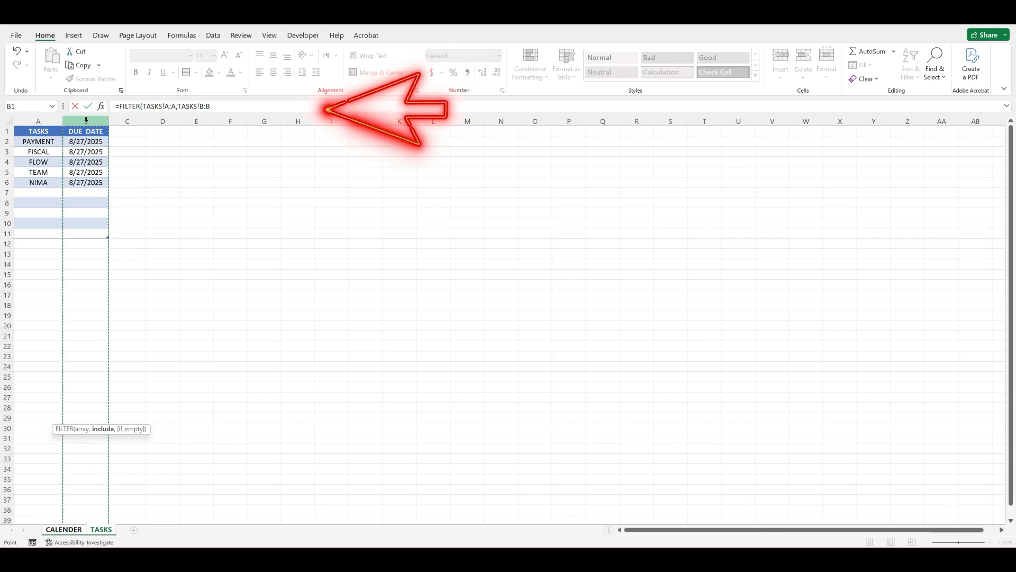
{"action": "type", "text": "=TODAY"}
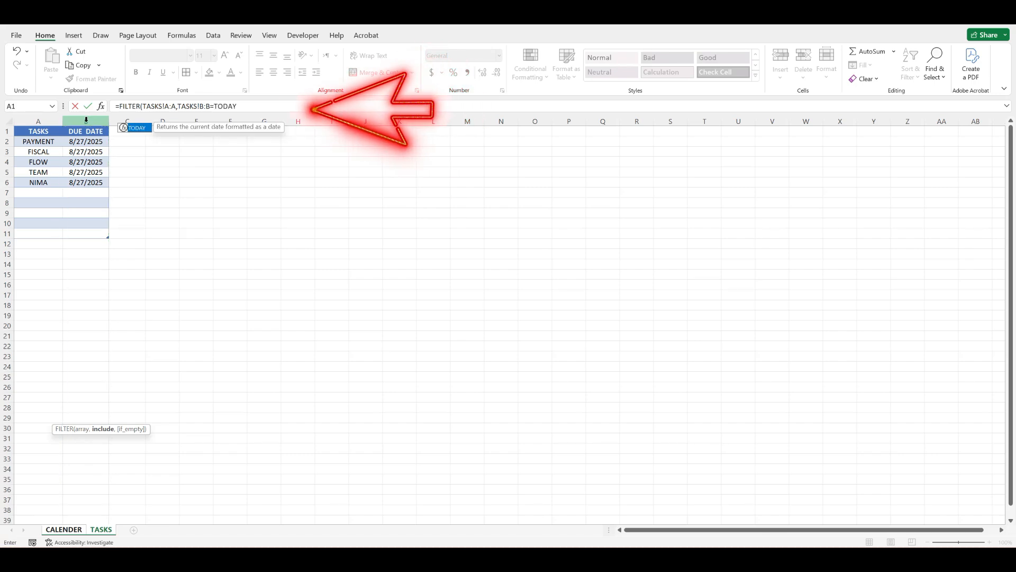
{"action": "key", "text": "Tab"}
{"action": "type", "text": ")"}
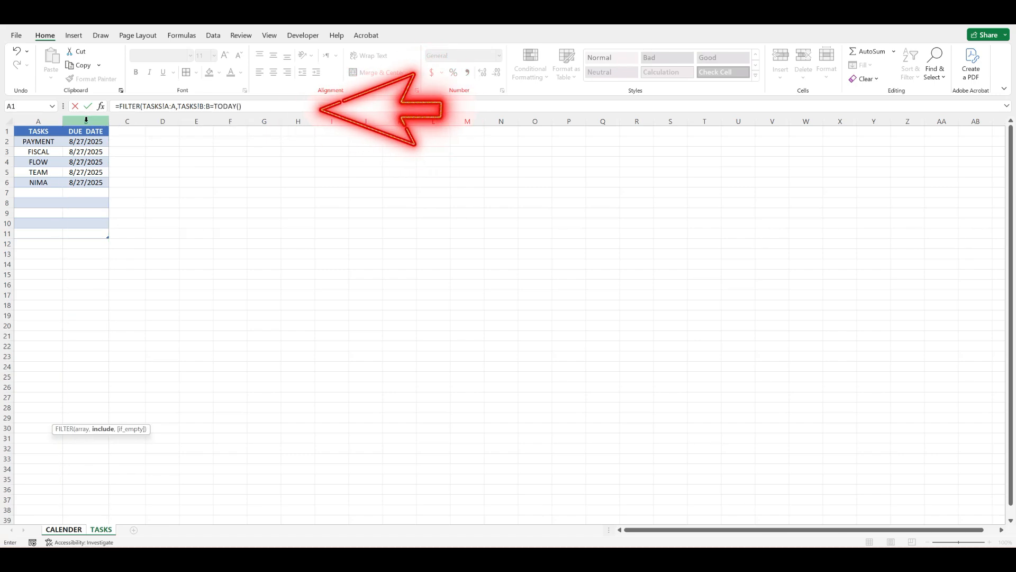
{"action": "type", "text": ")"}
{"action": "key", "text": "Return"}
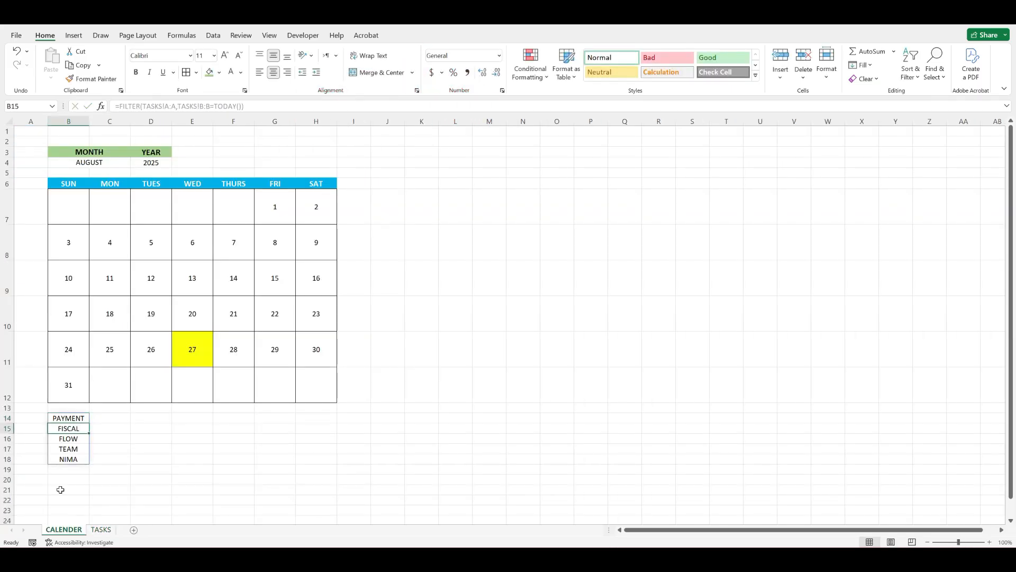
Add the task EXCEL with due date 8/27/2025 in row 7 of the TASKS sheet and return to the CALENDER sheet
{"action": "left_click", "coordinate": [103, 530]}
{"action": "left_click", "coordinate": [93, 182]}
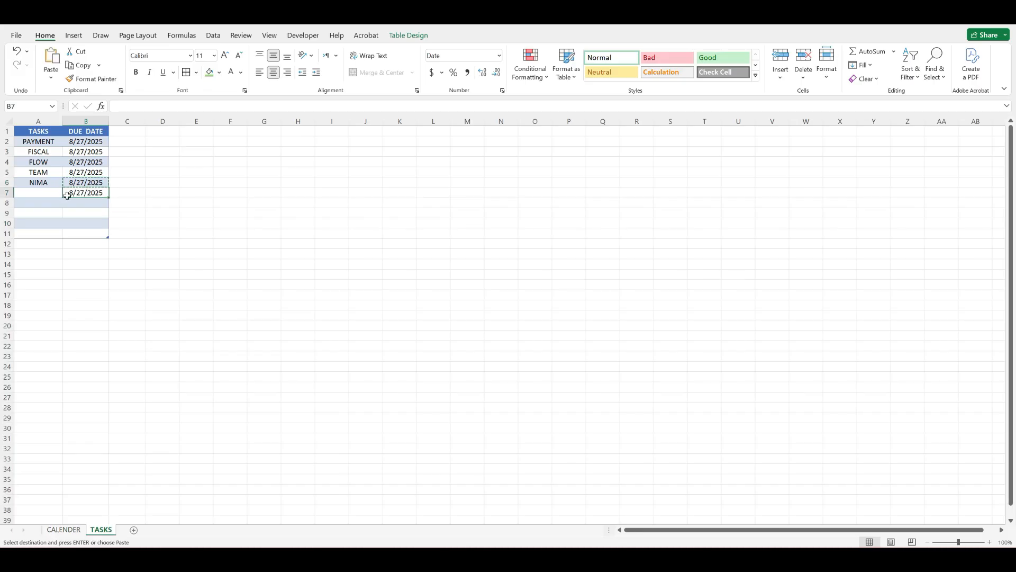
{"action": "type", "text": "EXCEL"}
{"action": "key", "text": "Return"}
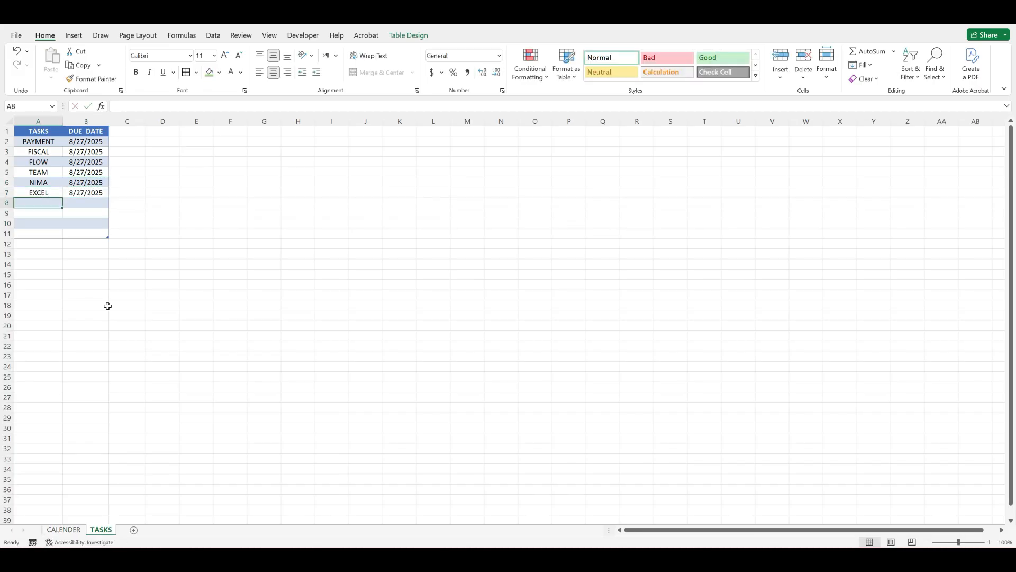
{"action": "left_click", "coordinate": [64, 529]}
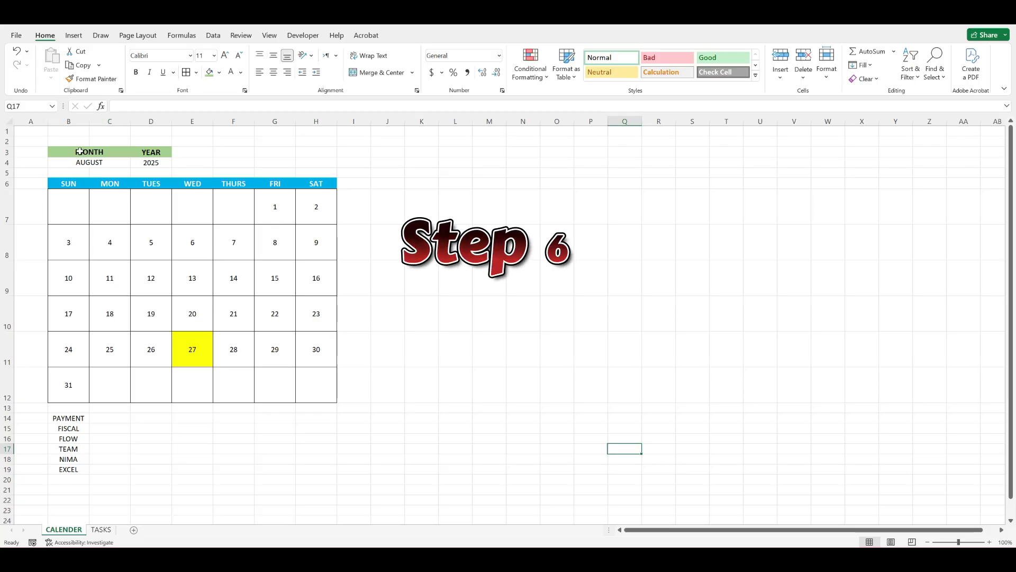
Format columns B:H in bold 14-point Times New Roman and narrow them all to an equal width
{"action": "left_click_drag", "start_coordinate": [64, 121], "coordinate": [317, 137]}
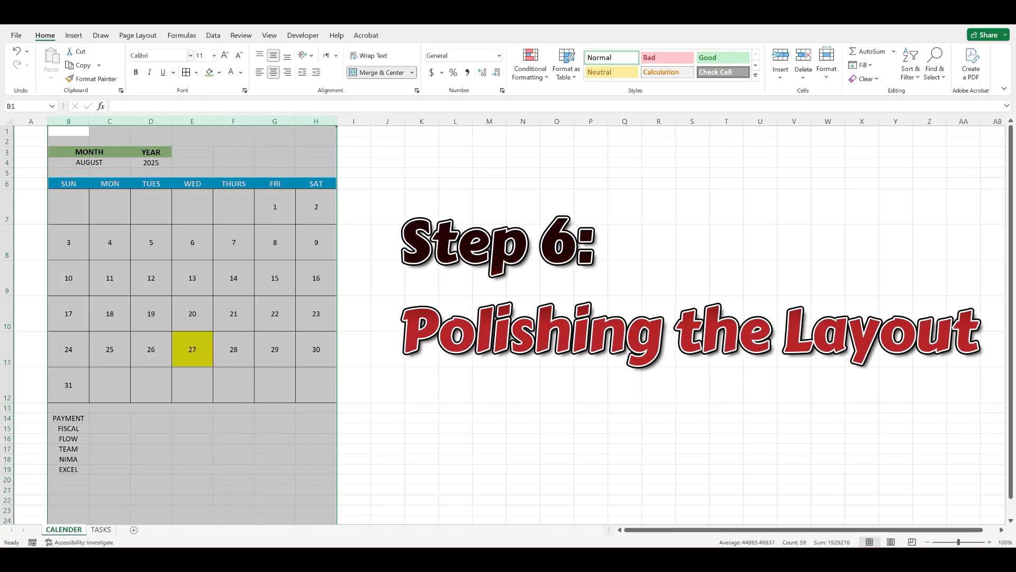
{"action": "key", "text": "Return"}
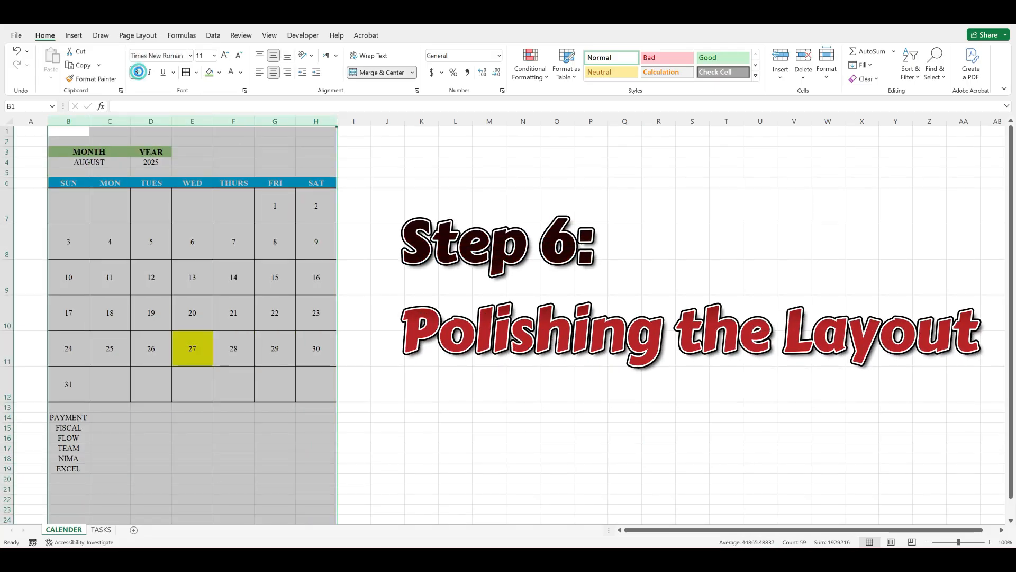
{"action": "left_click", "coordinate": [225, 56]}
{"action": "left_click", "coordinate": [225, 55]}
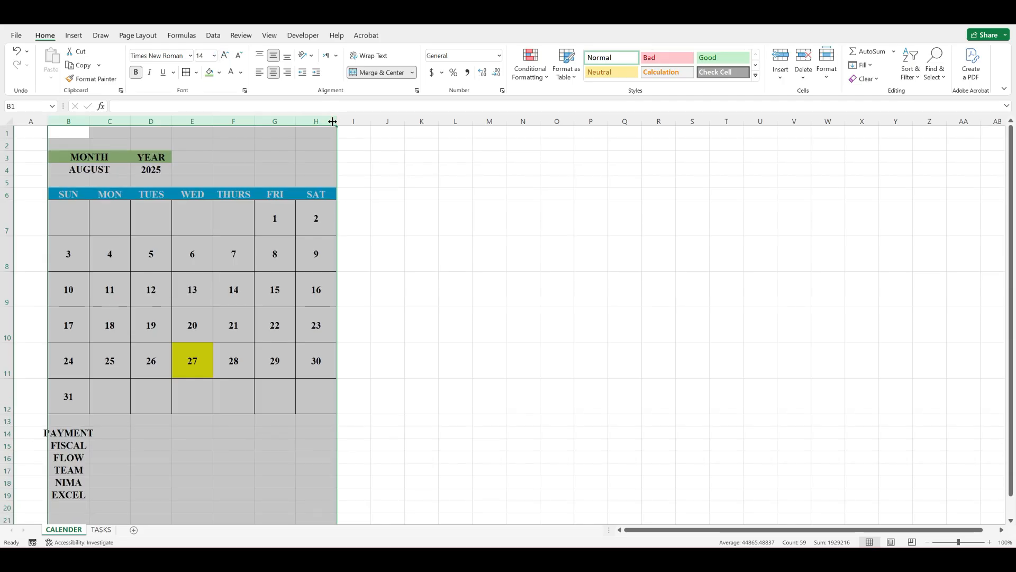
{"action": "left_click_drag", "start_coordinate": [332, 122], "coordinate": [250, 122]}
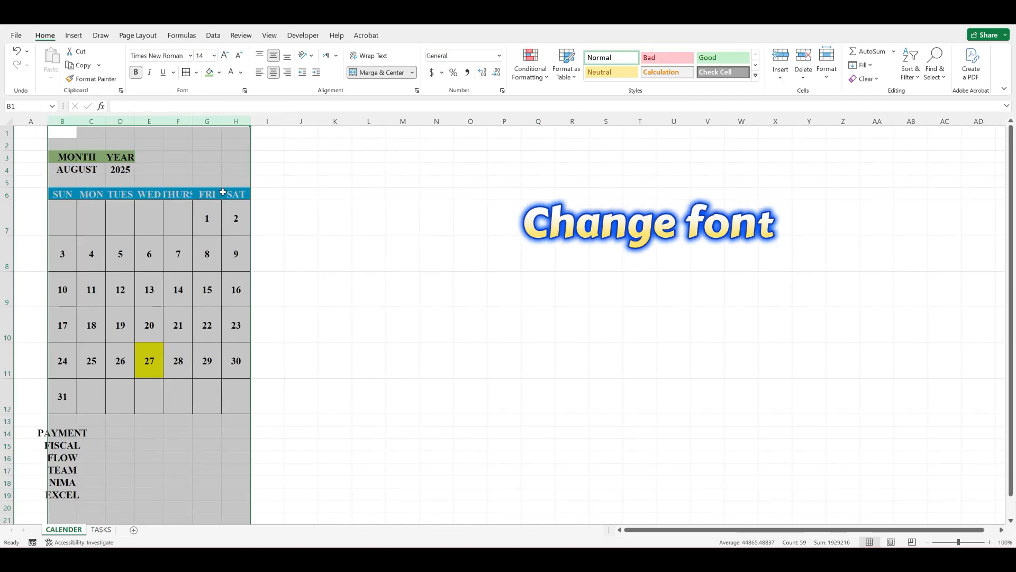
{"action": "left_click", "coordinate": [120, 157]}
{"action": "left_click", "coordinate": [219, 72]}
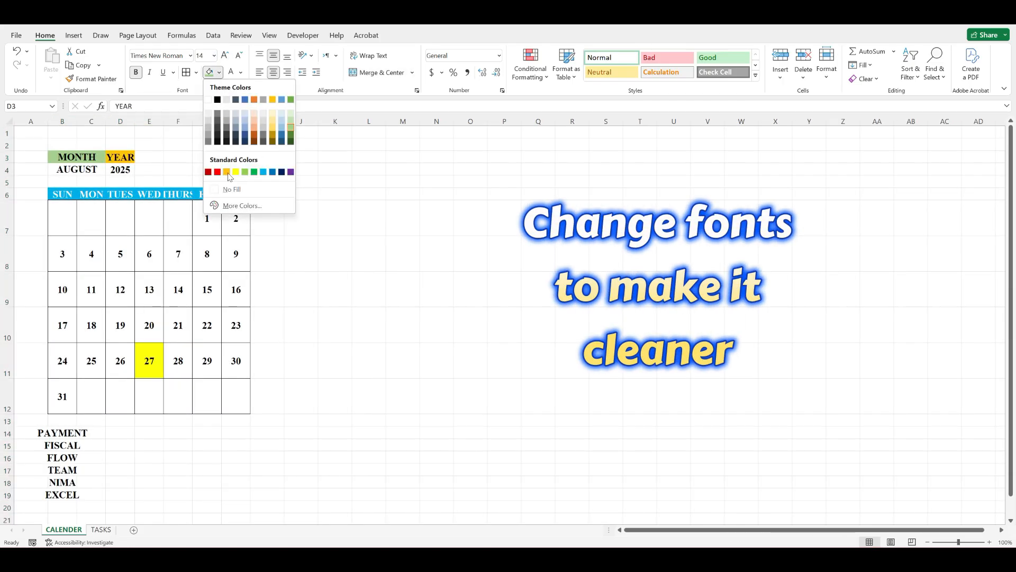
{"action": "left_click", "coordinate": [120, 181]}
Reduce the height of calendar rows 7 to 12 to make the date grid compact
{"action": "left_click_drag", "start_coordinate": [6, 216], "coordinate": [7, 393]}
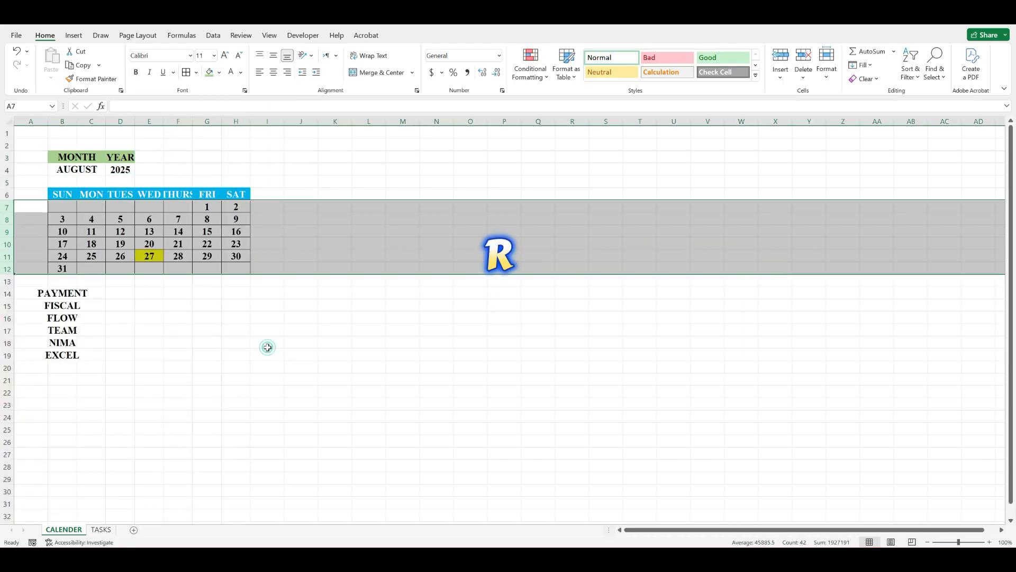
{"action": "left_click", "coordinate": [268, 341]}
{"action": "left_click", "coordinate": [62, 292]}
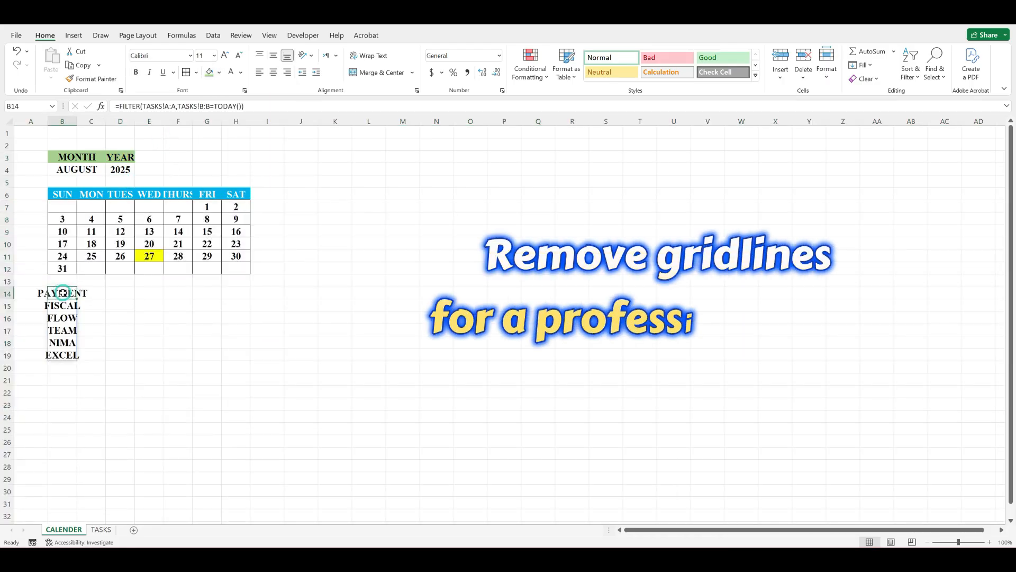
{"action": "left_click", "coordinate": [120, 329]}
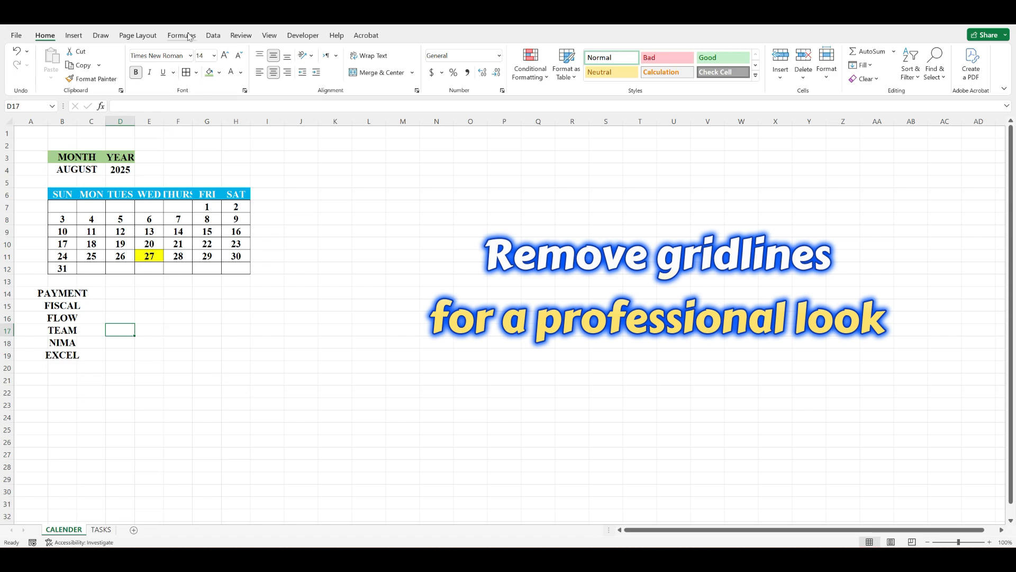
Hide the gridlines on the CALENDER sheet
{"action": "left_click", "coordinate": [213, 35]}
{"action": "left_click", "coordinate": [241, 35]}
{"action": "left_click", "coordinate": [269, 35]}
{"action": "left_click", "coordinate": [149, 74]}
Left-align the task list cells in column B below the calendar
{"action": "left_click", "coordinate": [61, 292]}
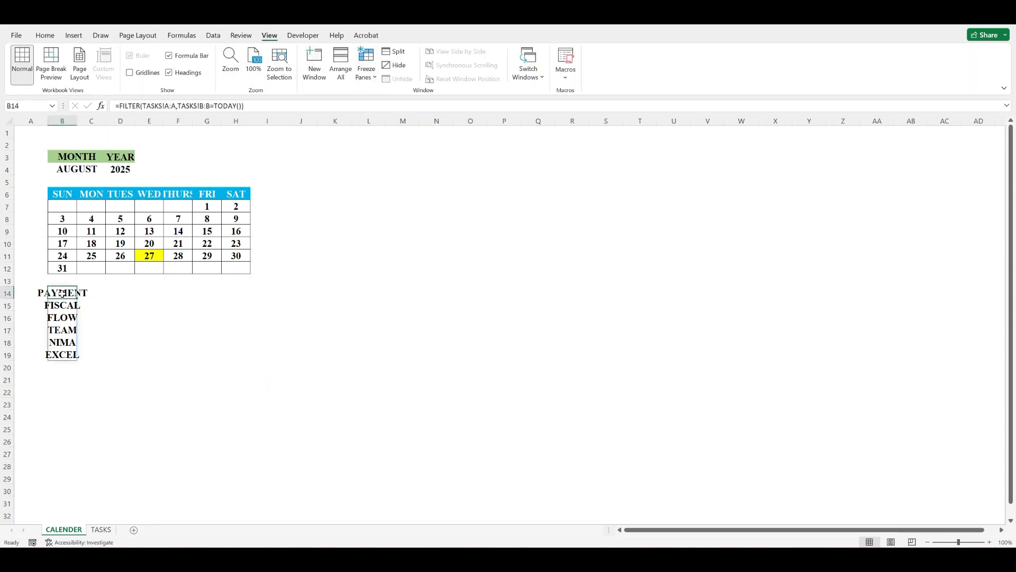
{"action": "left_click", "coordinate": [39, 36]}
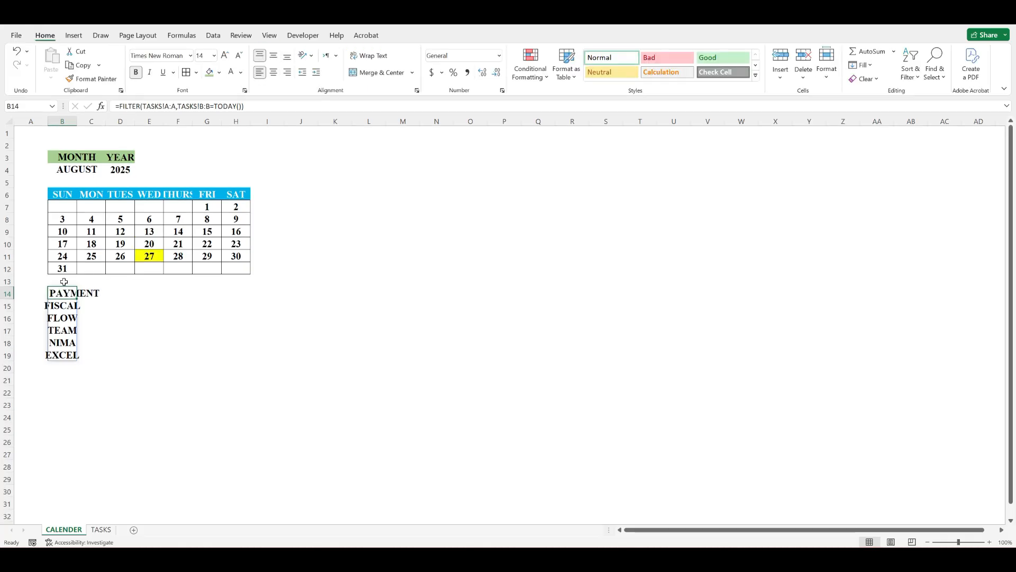
{"action": "left_click_drag", "start_coordinate": [64, 281], "coordinate": [70, 500]}
{"action": "left_click", "coordinate": [260, 73]}
{"action": "left_click", "coordinate": [178, 392]}
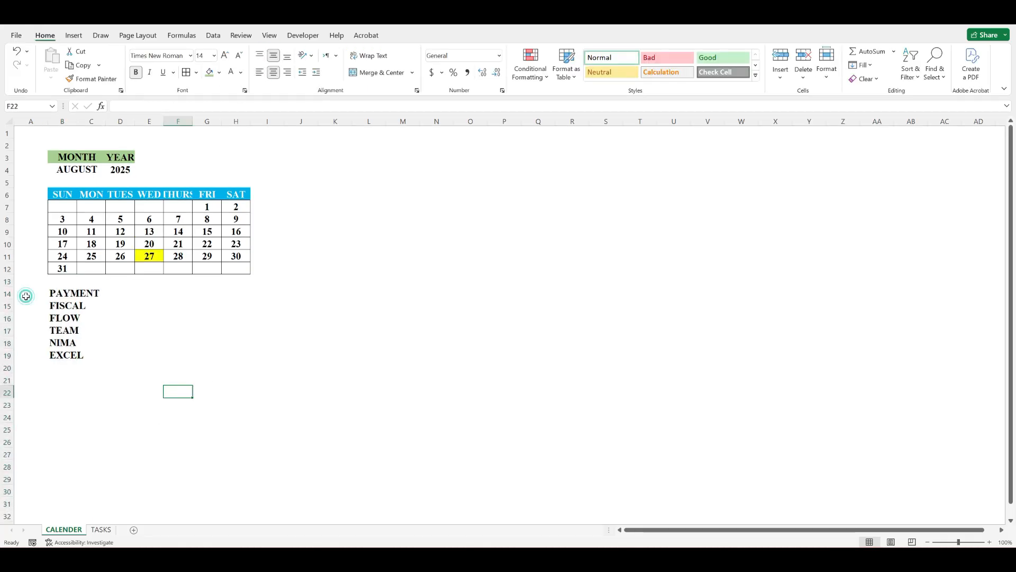
Autofit column F so its width fits the THURS header
{"action": "left_click", "coordinate": [62, 121]}
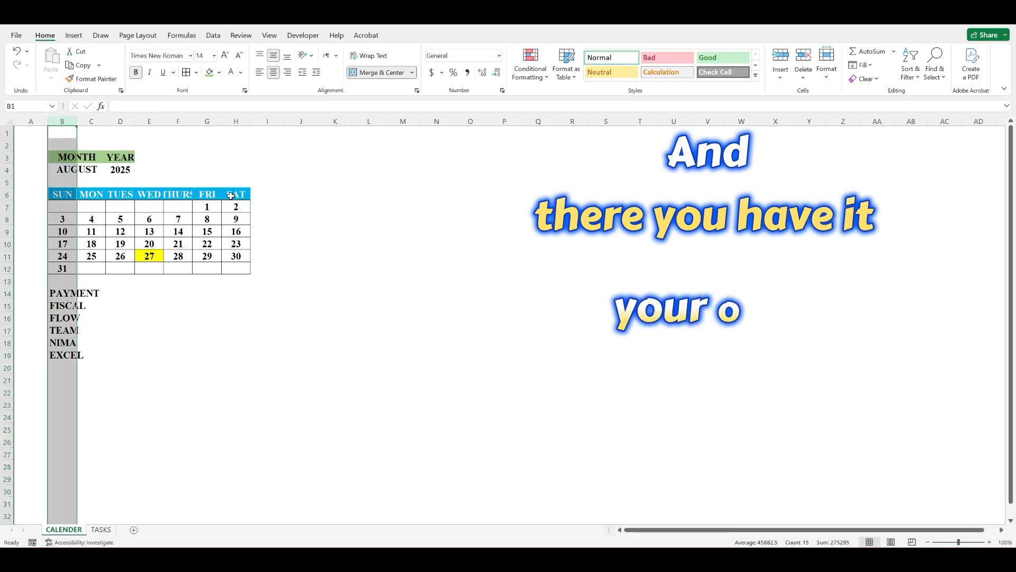
{"action": "left_click", "coordinate": [231, 195]}
{"action": "double_click", "coordinate": [193, 121]}
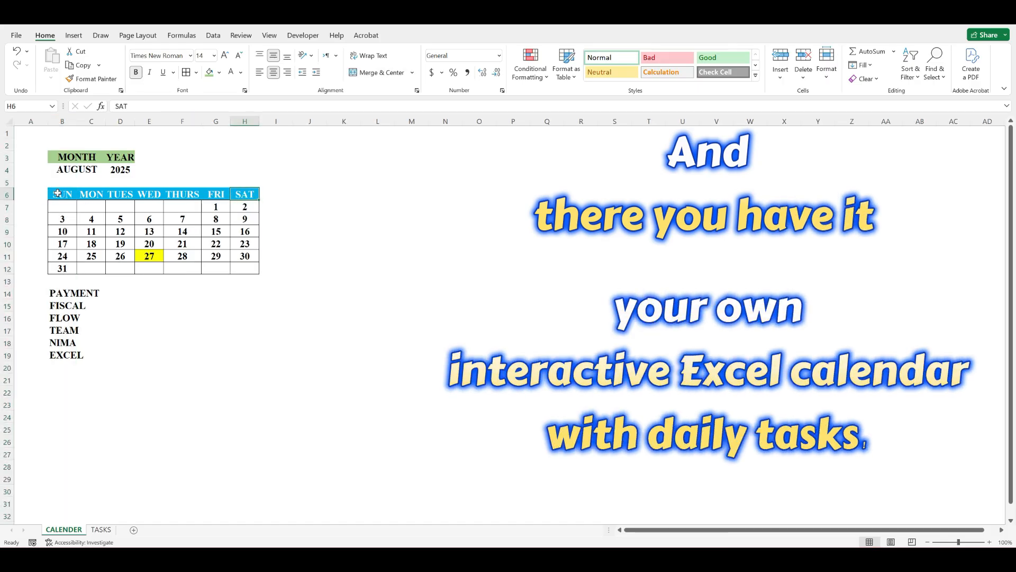
Fill the weekday headers B6:H6 with pale blue, set their text to black, and add inner borders and a thick outline
{"action": "left_click_drag", "start_coordinate": [58, 193], "coordinate": [244, 194]}
{"action": "left_click", "coordinate": [220, 73]}
{"action": "left_click", "coordinate": [241, 120]}
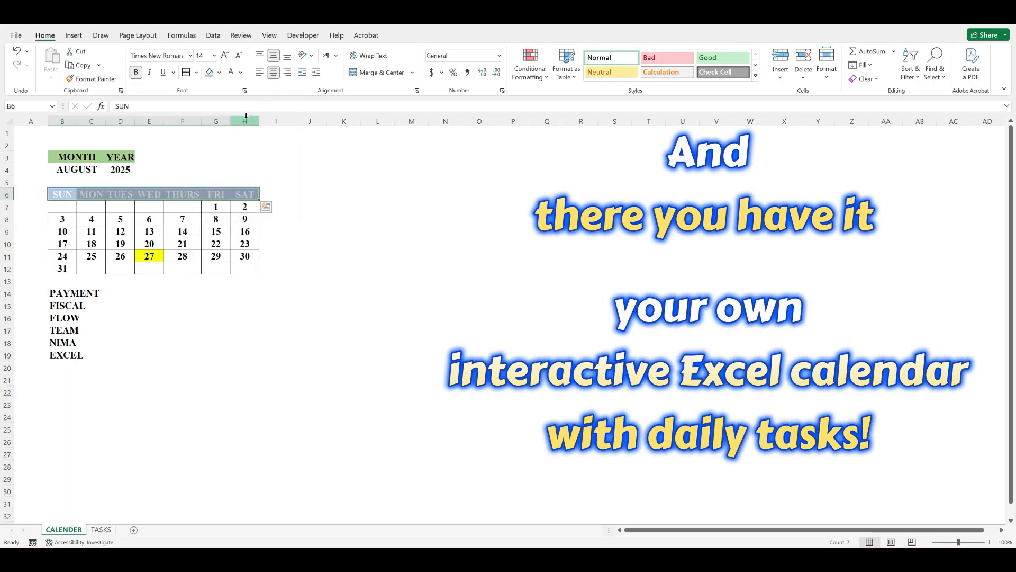
{"action": "left_click", "coordinate": [196, 72]}
{"action": "left_click", "coordinate": [190, 182]}
{"action": "left_click", "coordinate": [196, 72]}
{"action": "left_click", "coordinate": [311, 196]}
{"action": "left_click", "coordinate": [92, 196]}
{"action": "left_click", "coordinate": [149, 195], "text": "ctrl"}
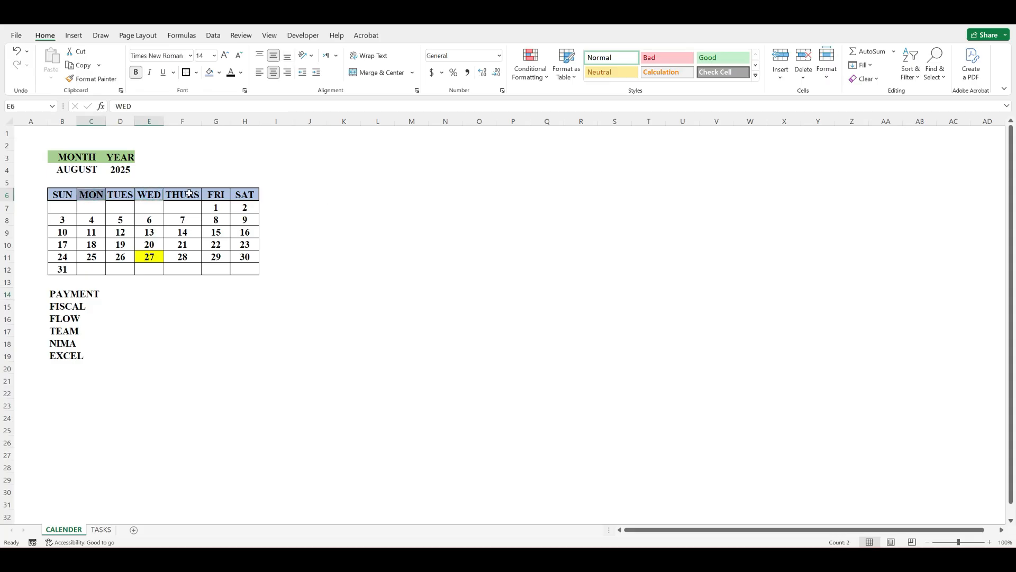
{"action": "left_click", "coordinate": [267, 333]}
Change the calendar month in B4 to SEPTEMBER
{"action": "left_click", "coordinate": [94, 169]}
{"action": "left_click", "coordinate": [111, 169]}
{"action": "left_click", "coordinate": [77, 213]}
Widen columns B:H evenly and slightly increase the height of calendar rows 7 to 12
{"action": "left_click_drag", "start_coordinate": [52, 117], "coordinate": [265, 121]}
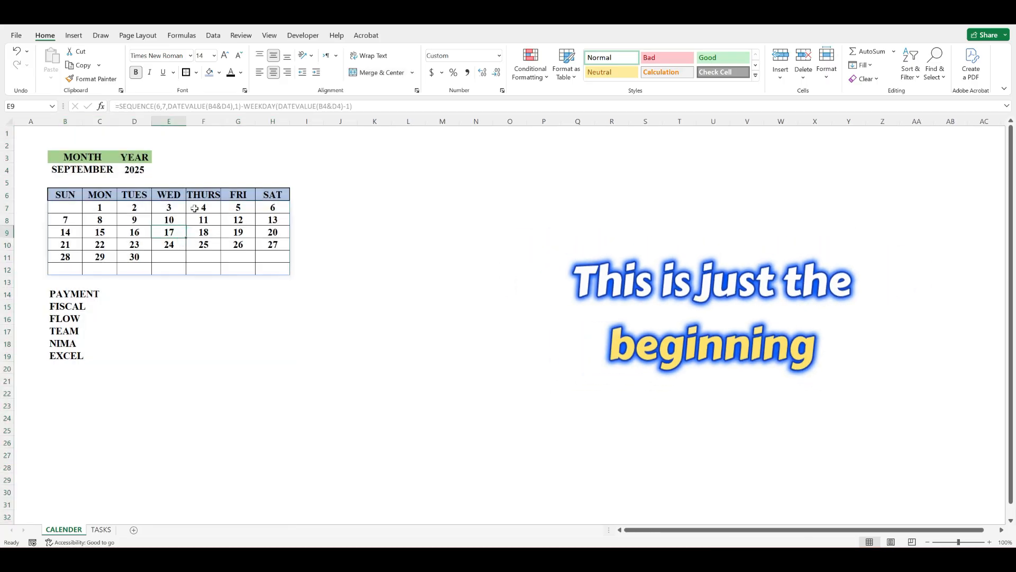
{"action": "left_click_drag", "start_coordinate": [6, 207], "coordinate": [9, 277]}
{"action": "left_click", "coordinate": [339, 365]}
Reduce the font size of the weekday headers B6:H6 to 11
{"action": "left_click", "coordinate": [274, 193]}
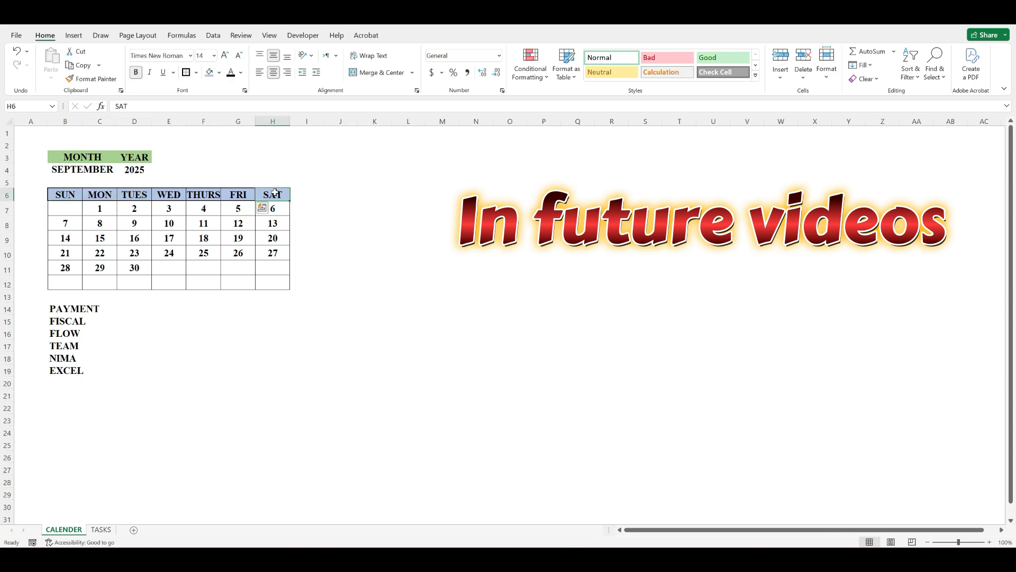
{"action": "left_click_drag", "start_coordinate": [273, 195], "coordinate": [65, 194]}
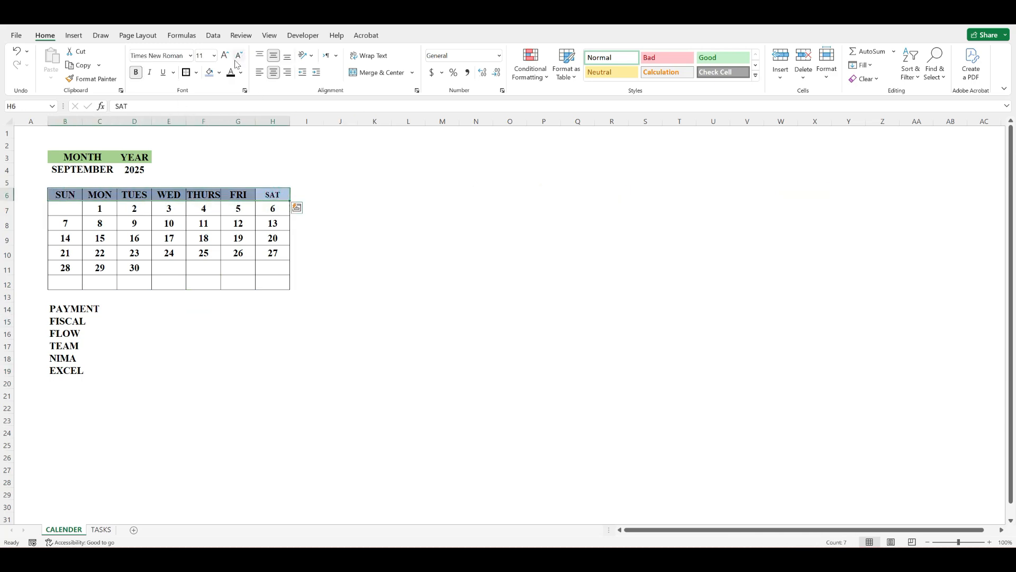
{"action": "left_click", "coordinate": [239, 55]}
{"action": "left_click", "coordinate": [227, 293]}
Change the fill of the weekday headers B6:H6 to the standard orange color
{"action": "left_click_drag", "start_coordinate": [272, 194], "coordinate": [65, 193]}
{"action": "left_click", "coordinate": [219, 72]}
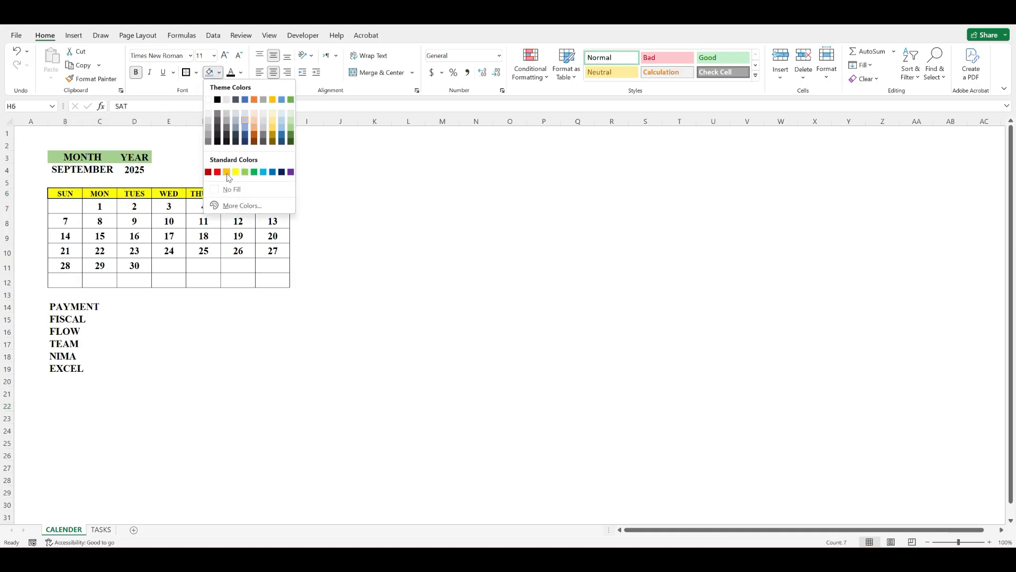
{"action": "left_click", "coordinate": [227, 173]}
{"action": "left_click", "coordinate": [289, 347]}
{"action": "left_click", "coordinate": [27, 306]}
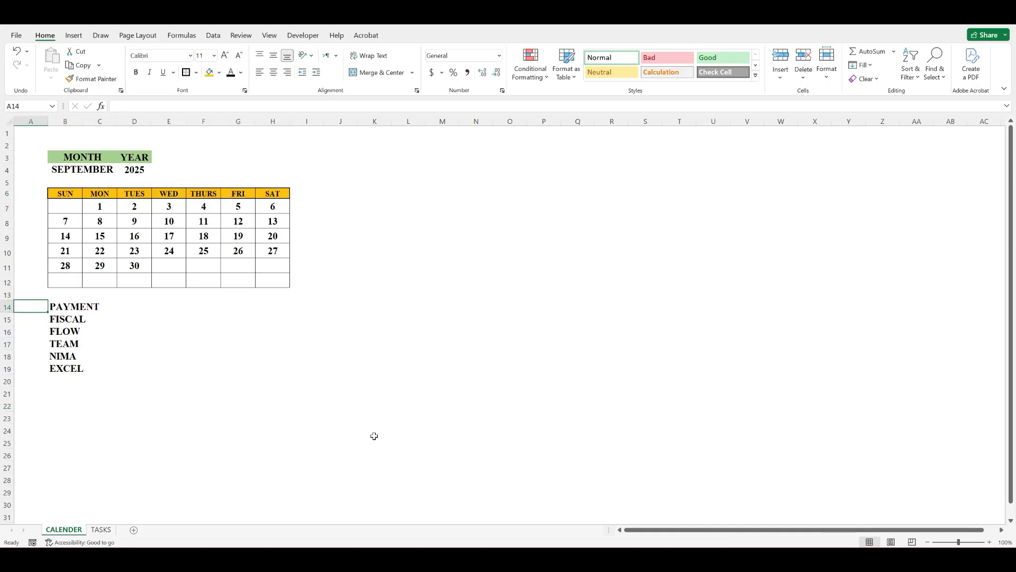
On the TASKS sheet, add a "PAYMENT TO" task with the payee's name in A8, due 8/28/2025, and wrap the text in column A
{"action": "left_click", "coordinate": [101, 529]}
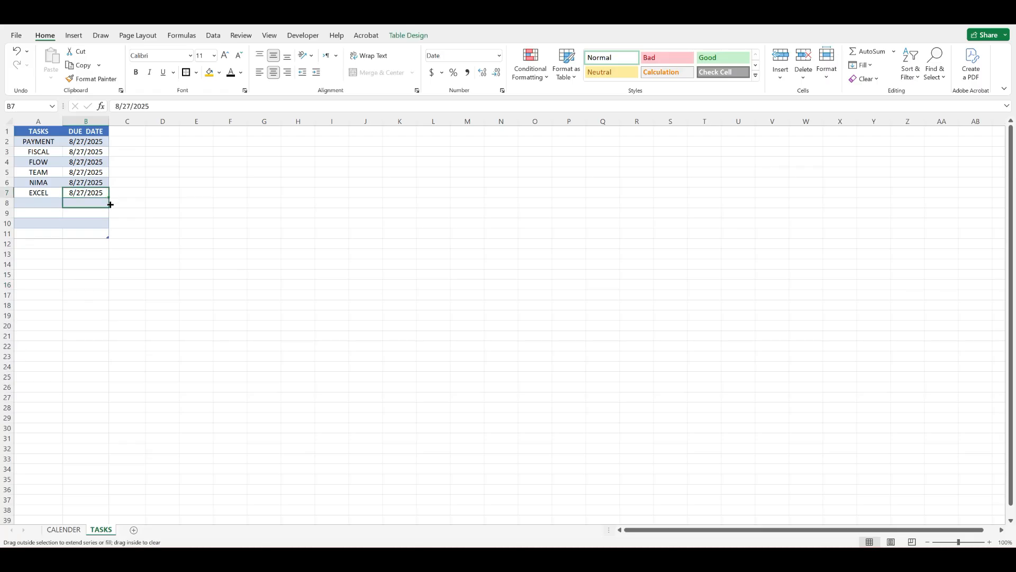
{"action": "left_click", "coordinate": [39, 205]}
{"action": "type", "text": "PAYMENT TO NIMA"}
{"action": "key", "text": "Return"}
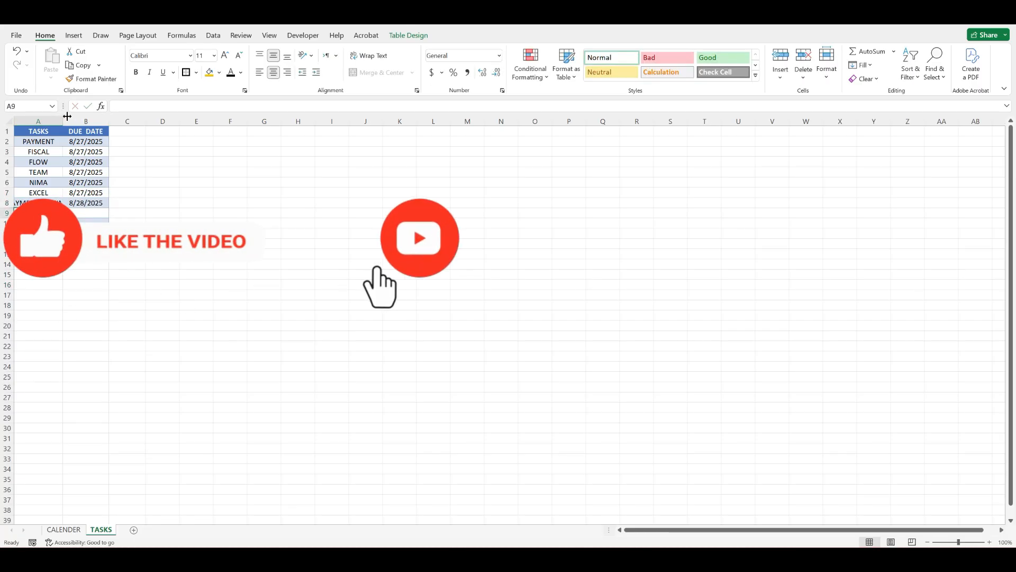
{"action": "left_click", "coordinate": [44, 121]}
Extend the due dates to 8/29/2025 in B9 and enter the task PAYMENT TO TEAM in A9
{"action": "left_click", "coordinate": [93, 204]}
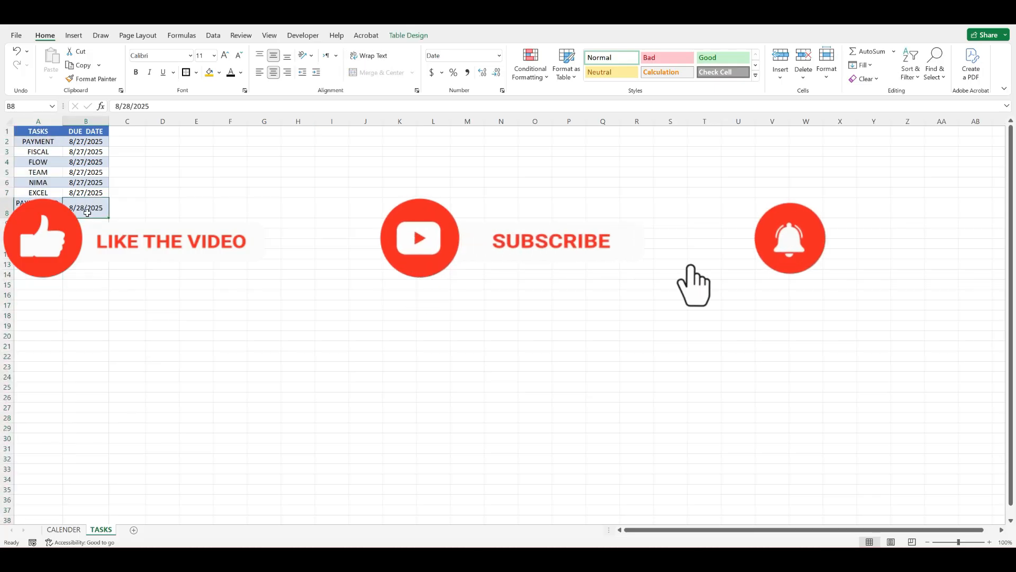
{"action": "left_click_drag", "start_coordinate": [109, 217], "coordinate": [108, 225]}
{"action": "left_click", "coordinate": [39, 223]}
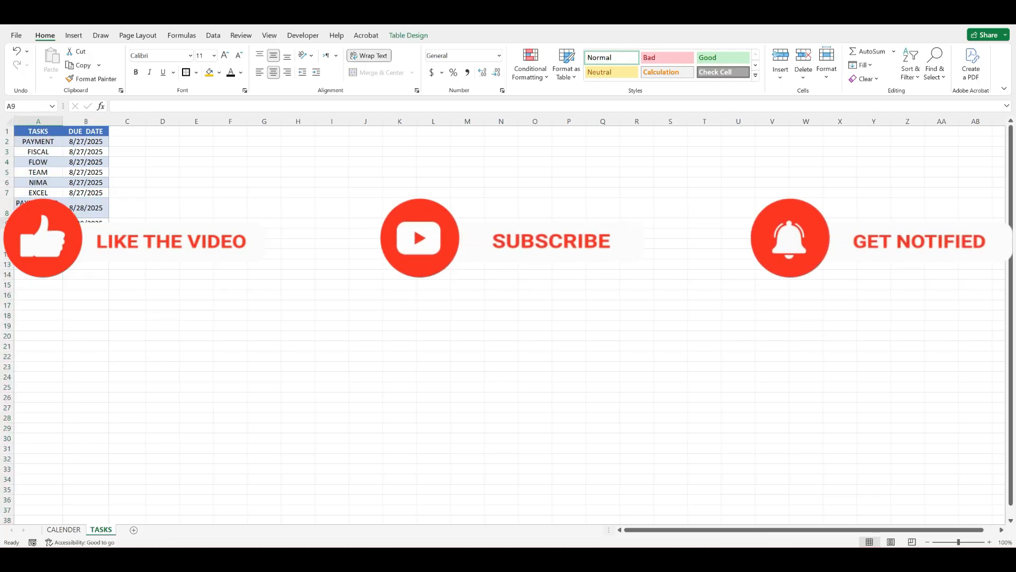
{"action": "type", "text": "CHARG"}
{"action": "key", "text": "BackSpace"}
{"action": "key", "text": "BackSpace"}
{"action": "key", "text": "BackSpace"}
{"action": "key", "text": "BackSpace"}
{"action": "key", "text": "BackSpace"}
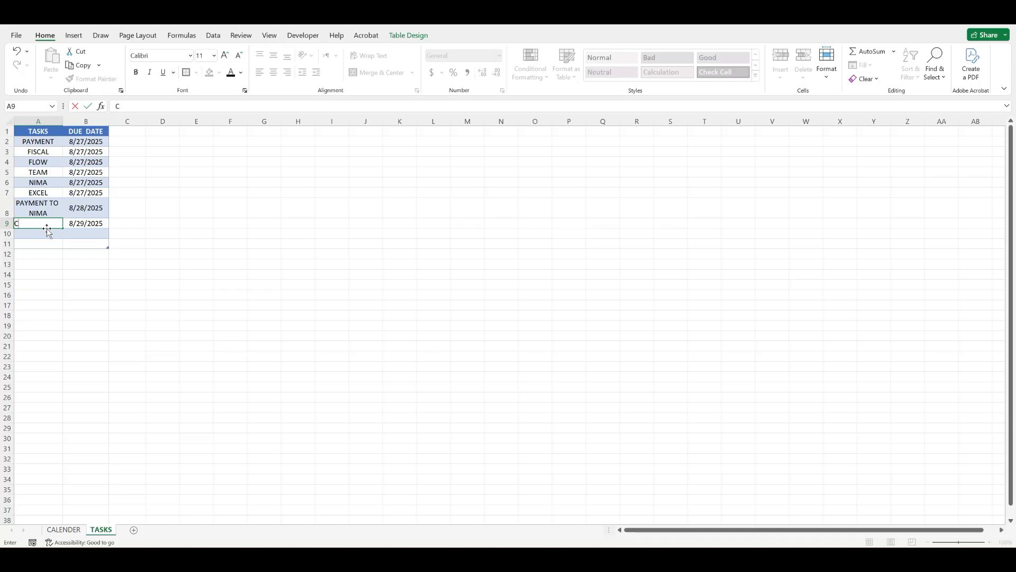
{"action": "type", "text": "PAYMENT TO T"}
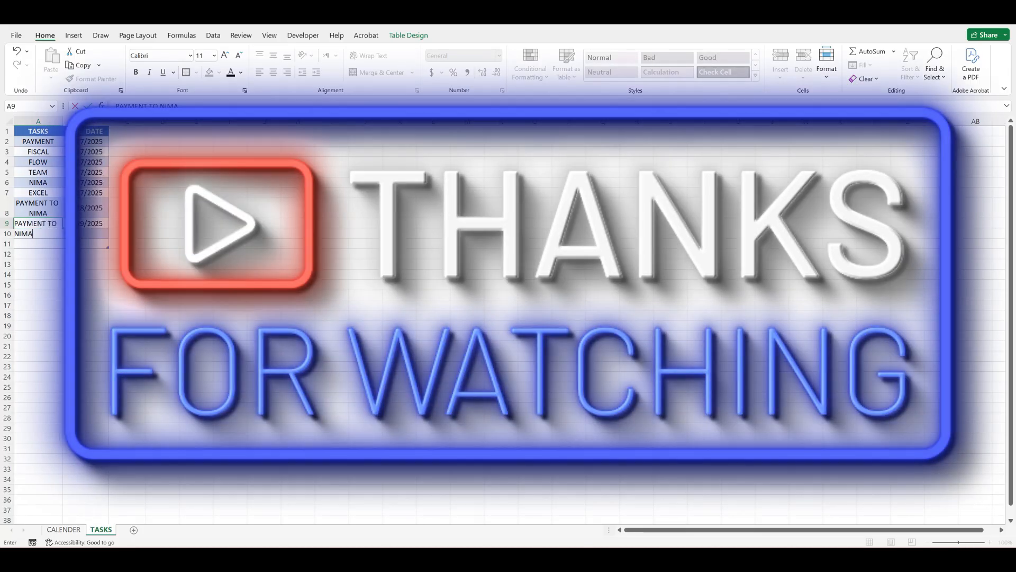
{"action": "type", "text": "EAM"}
{"action": "key", "text": "Return"}
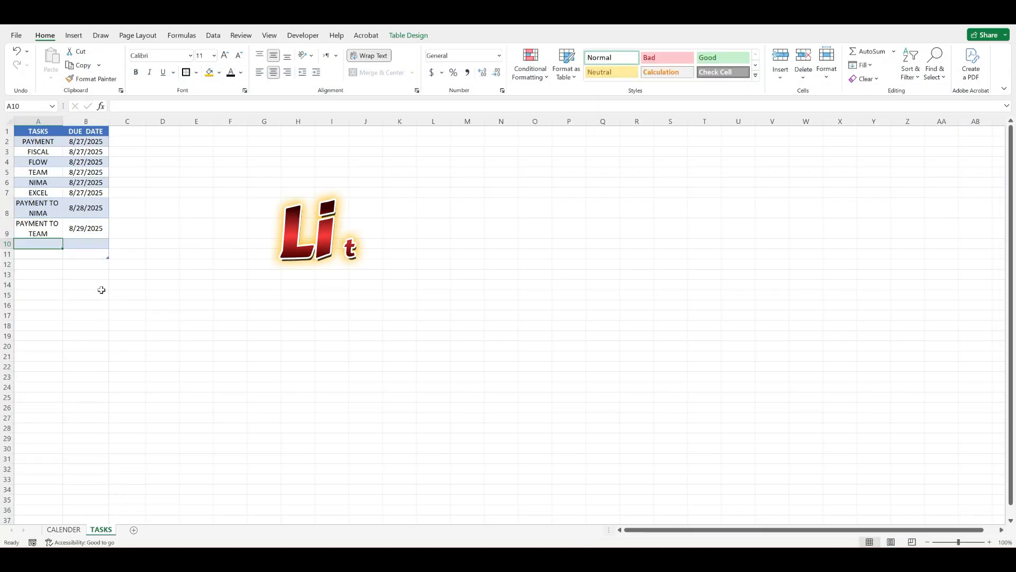
{"action": "left_click", "coordinate": [101, 303]}
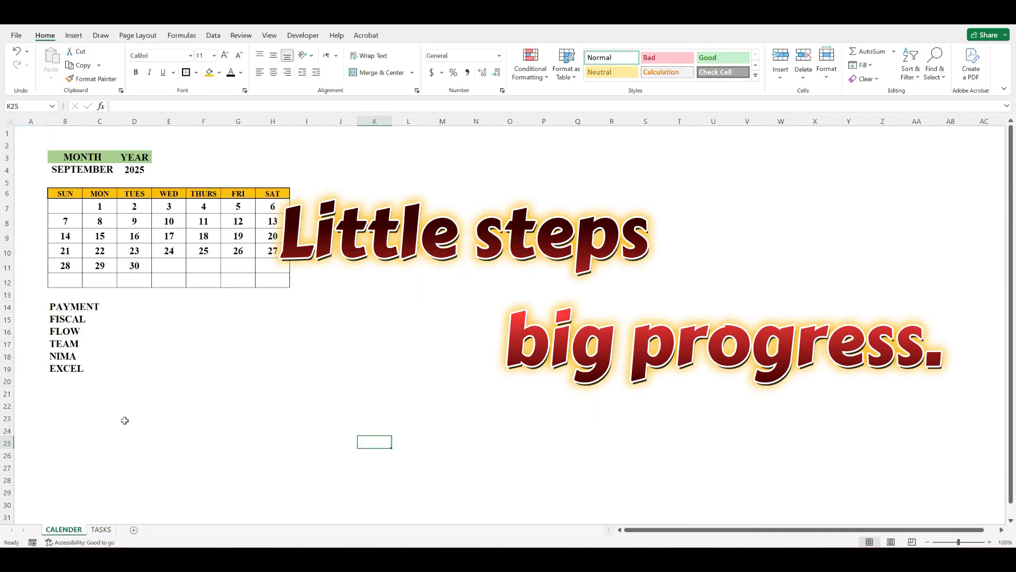